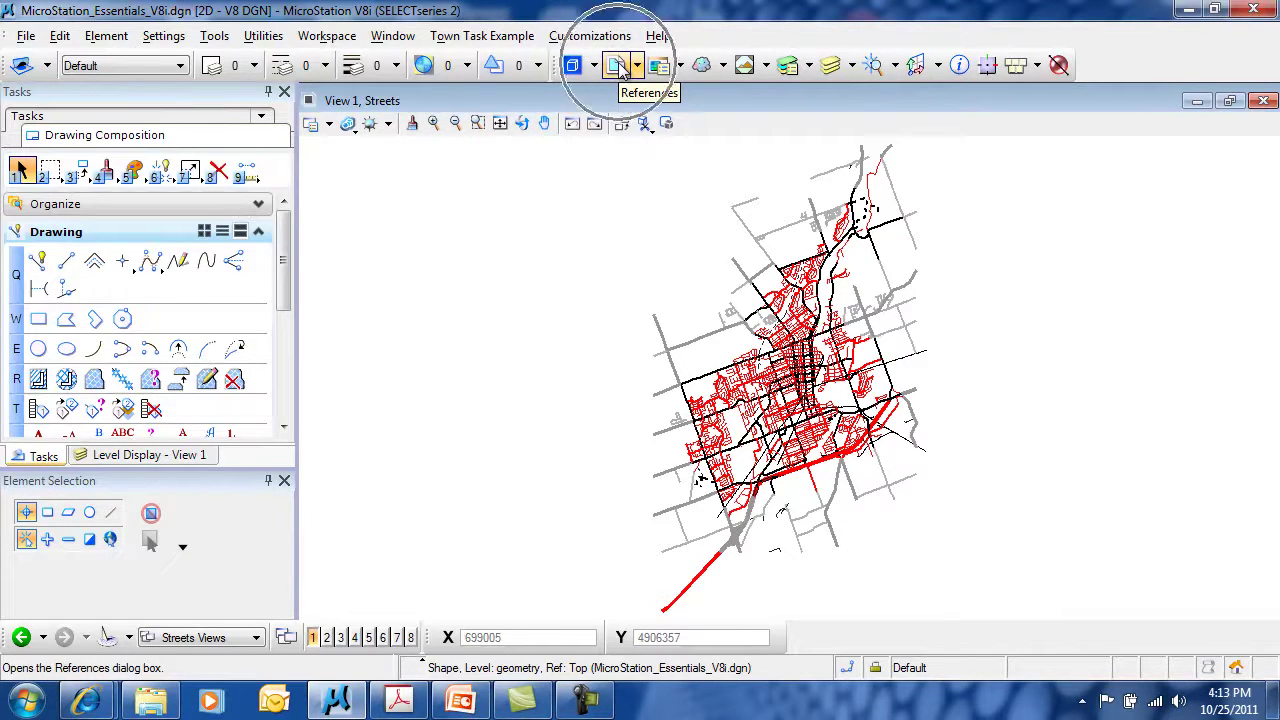
Open the References dialog and move it clear of the lower part of the street map
click(26, 35)
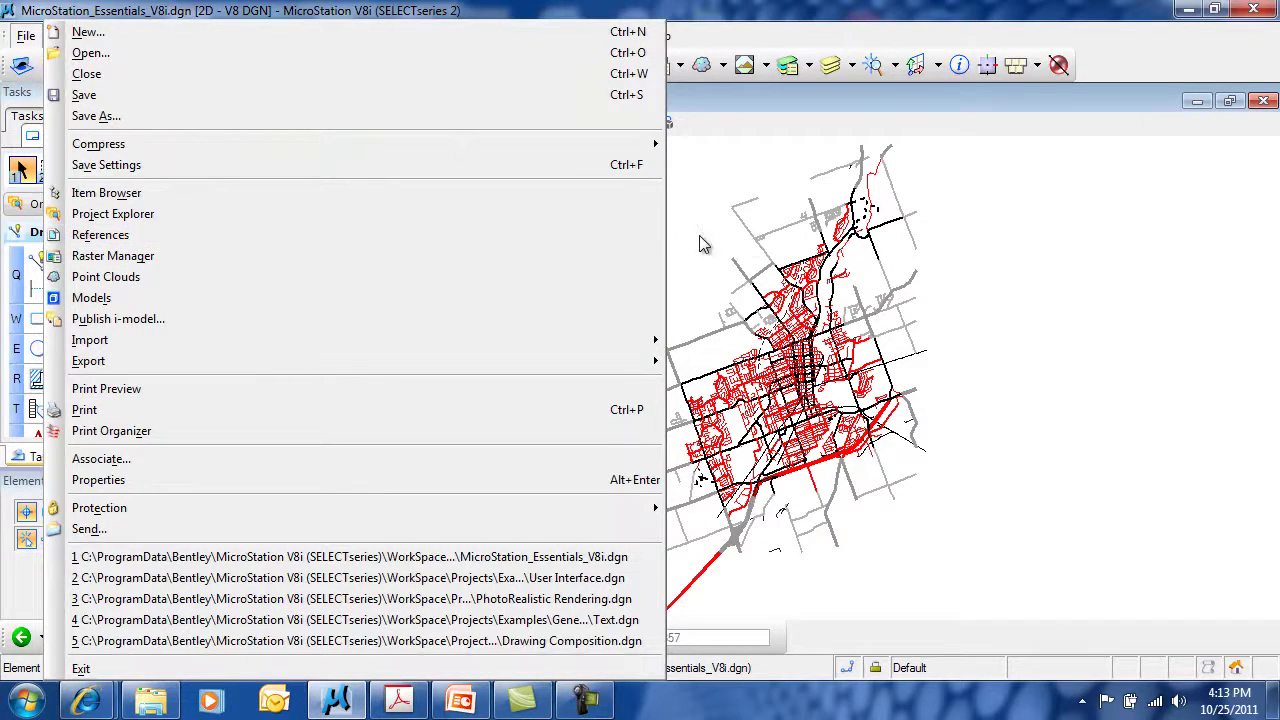
click(579, 237)
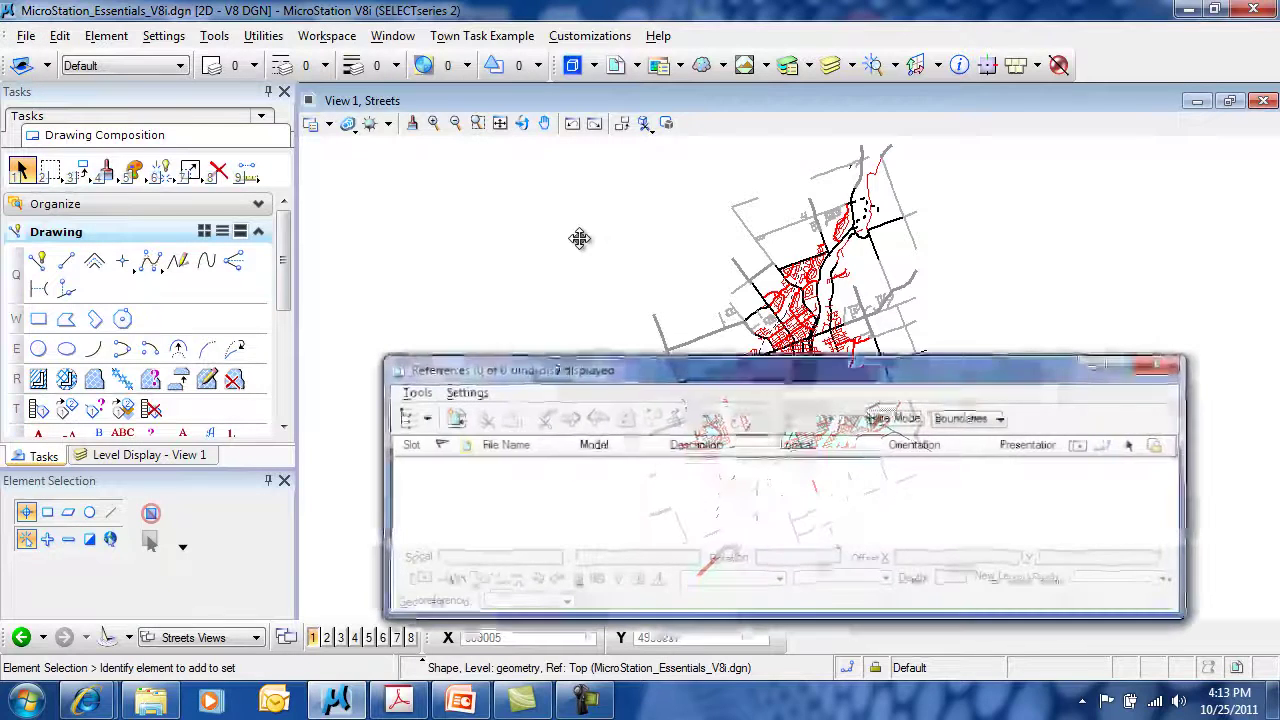
drag(779, 381, 710, 180)
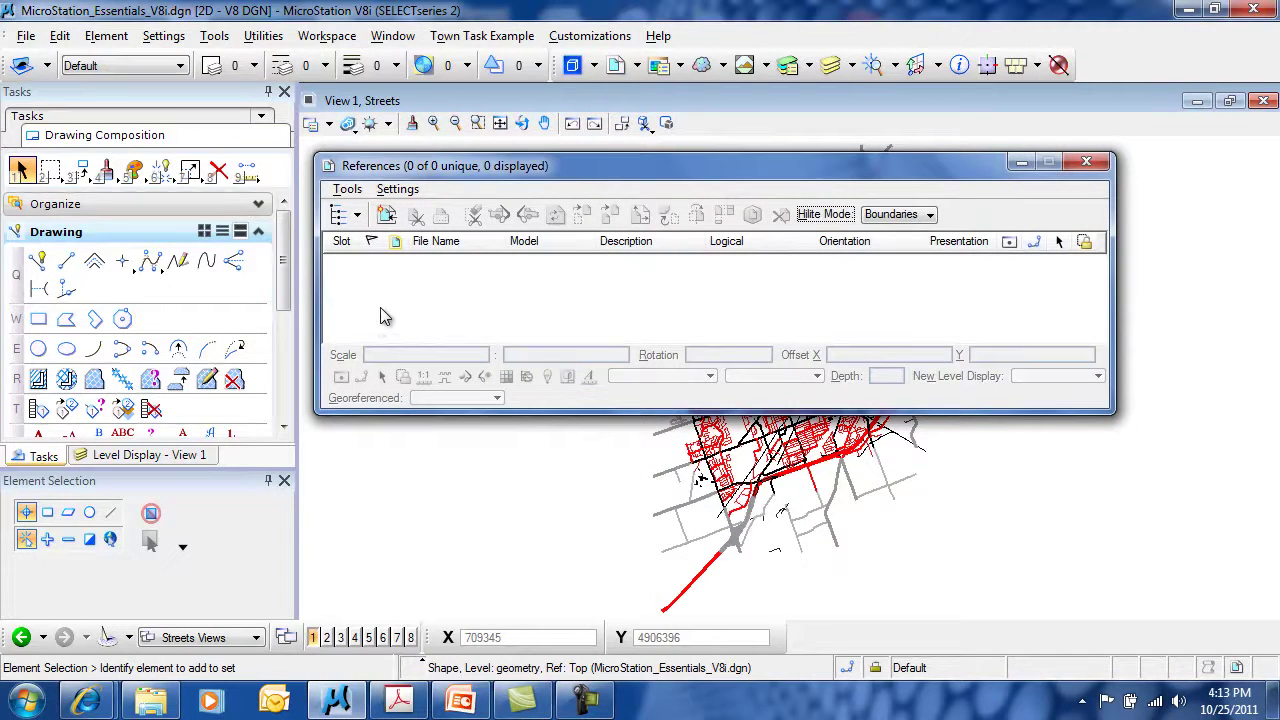
click(348, 190)
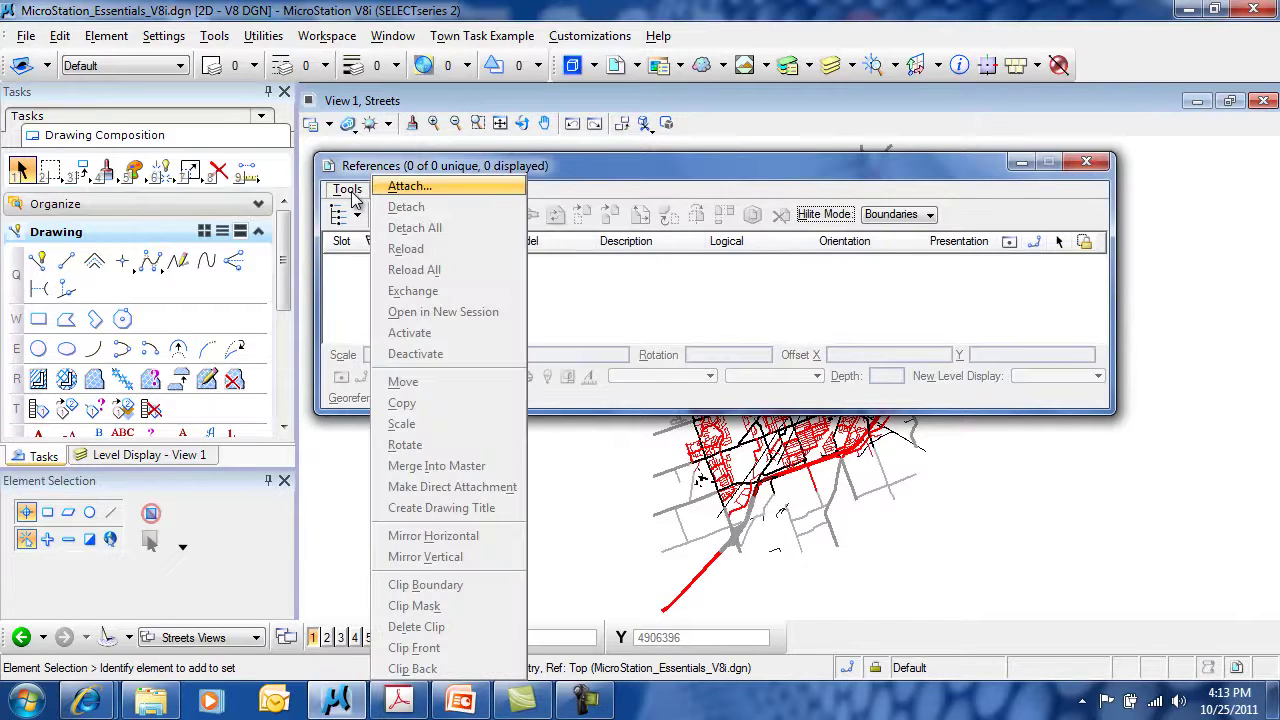
click(350, 192)
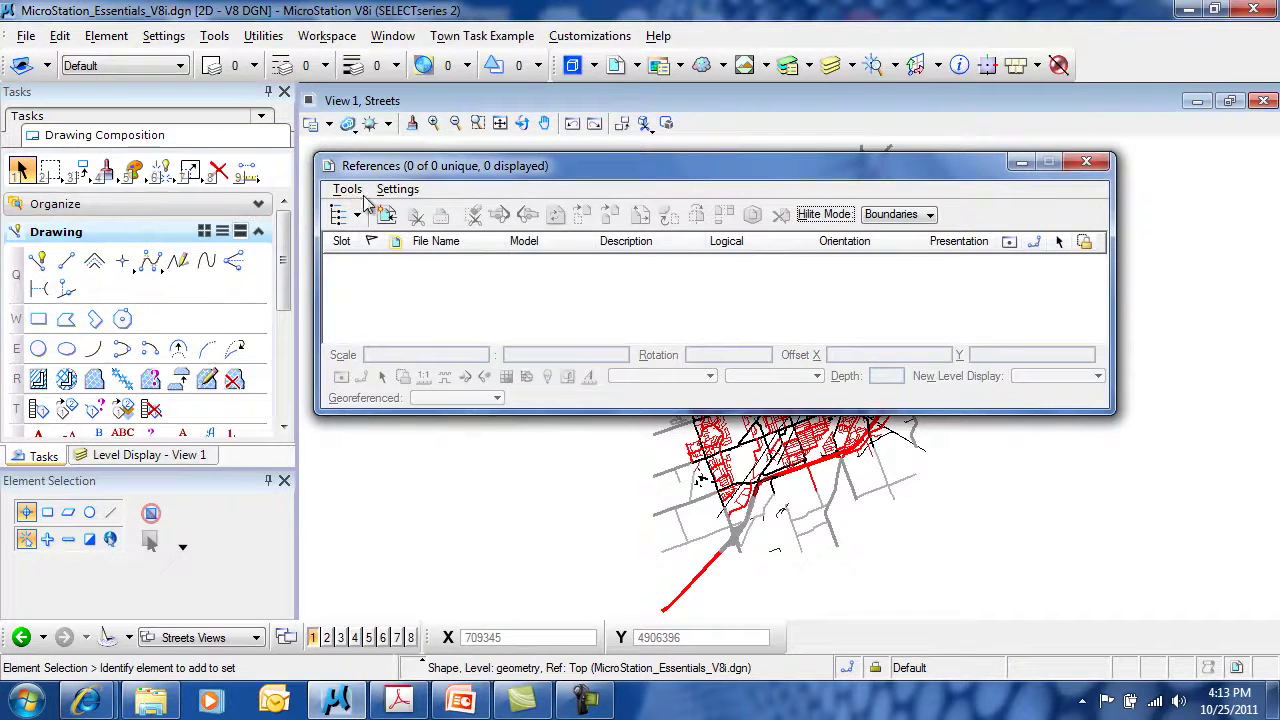
click(400, 192)
click(402, 195)
Start attaching a reference and choose MicroStation_Essentials_V8i.dgn as the source file
click(347, 190)
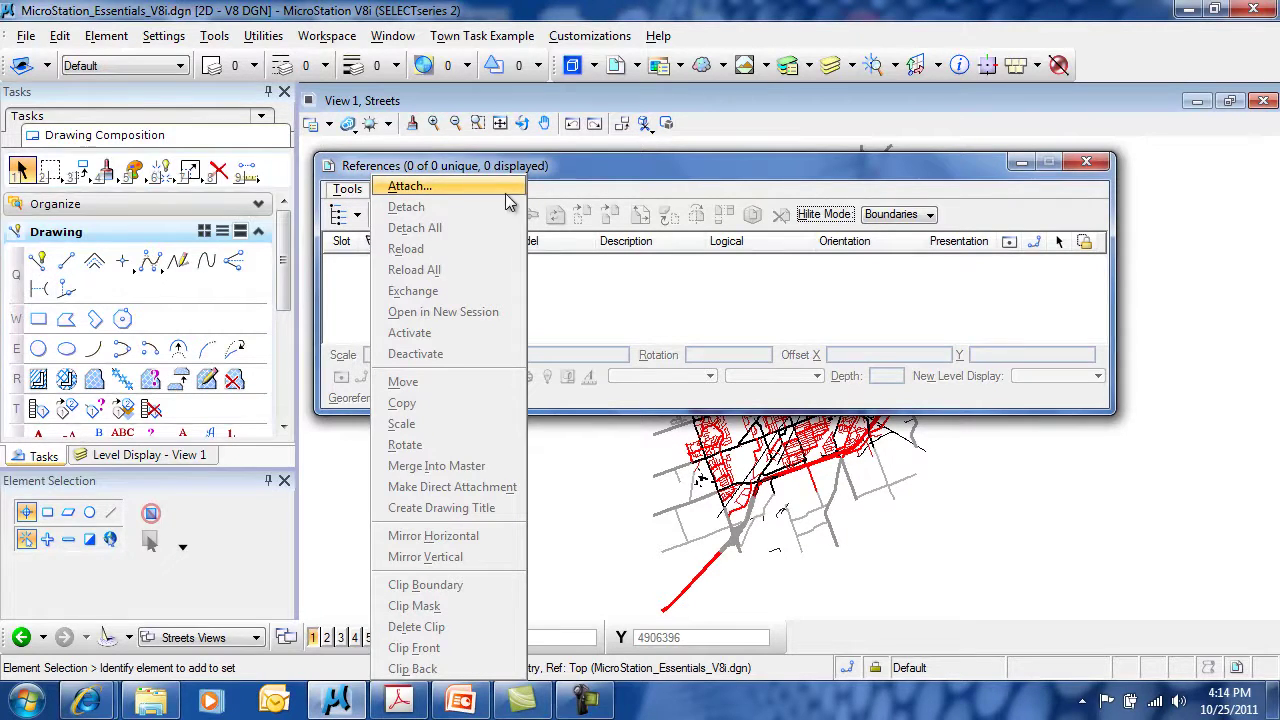
click(464, 190)
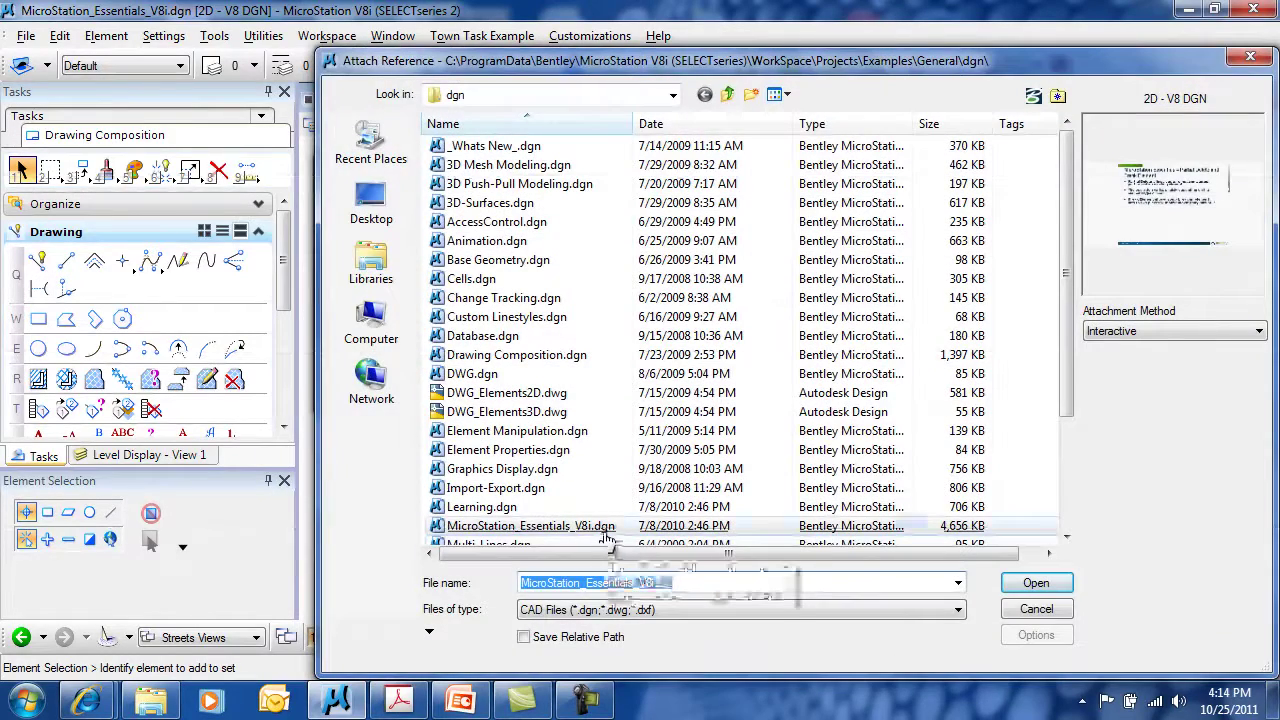
click(601, 530)
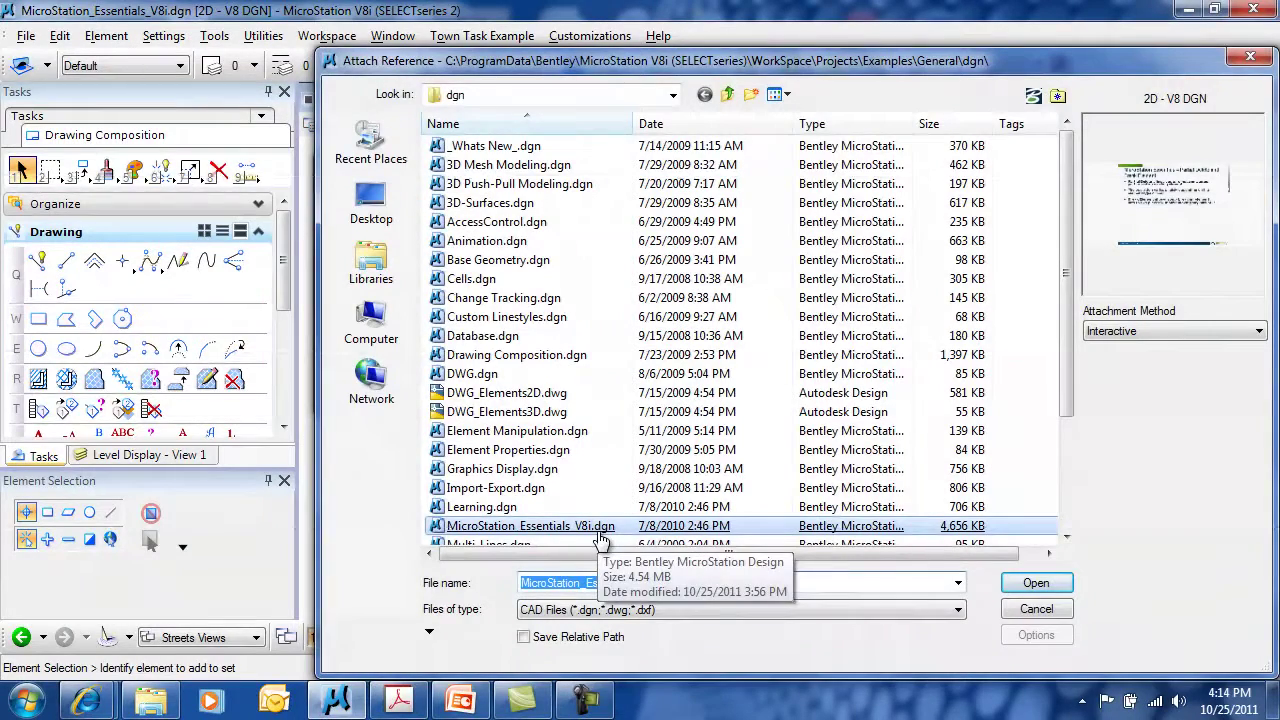
double_click(598, 530)
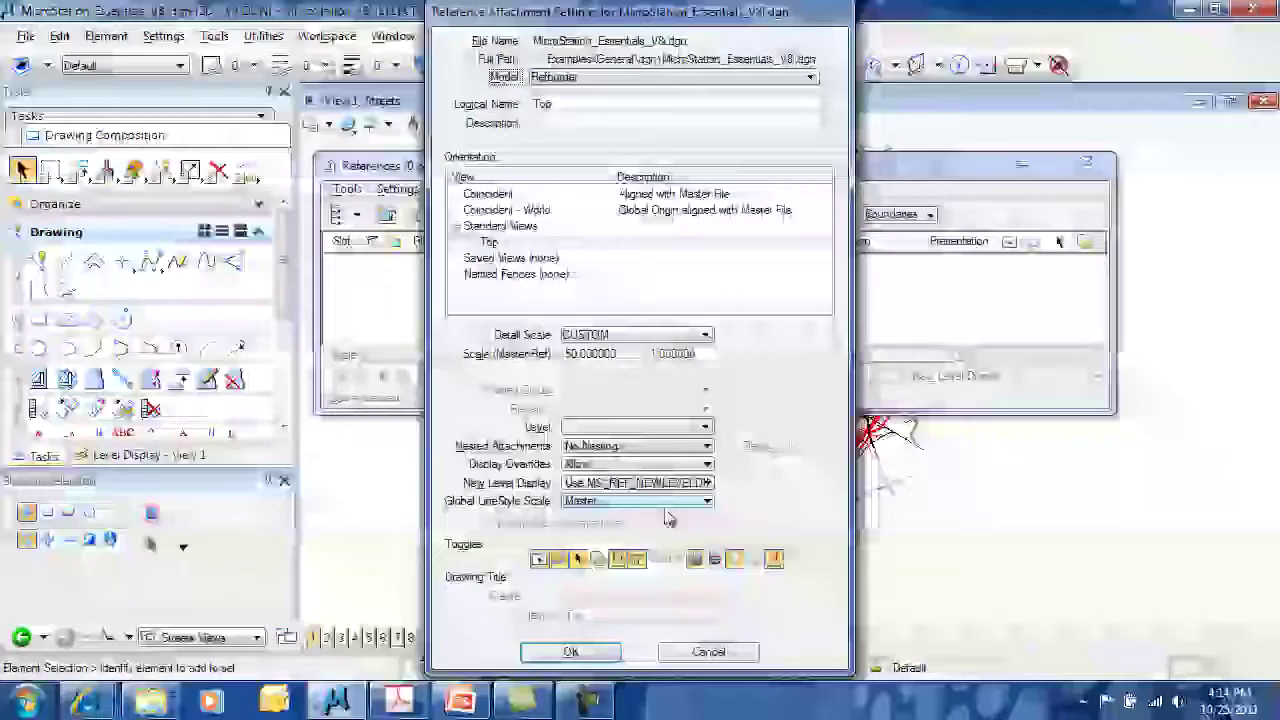
Choose the Hydrography model for the reference and enter Hydro Information as its description
click(778, 79)
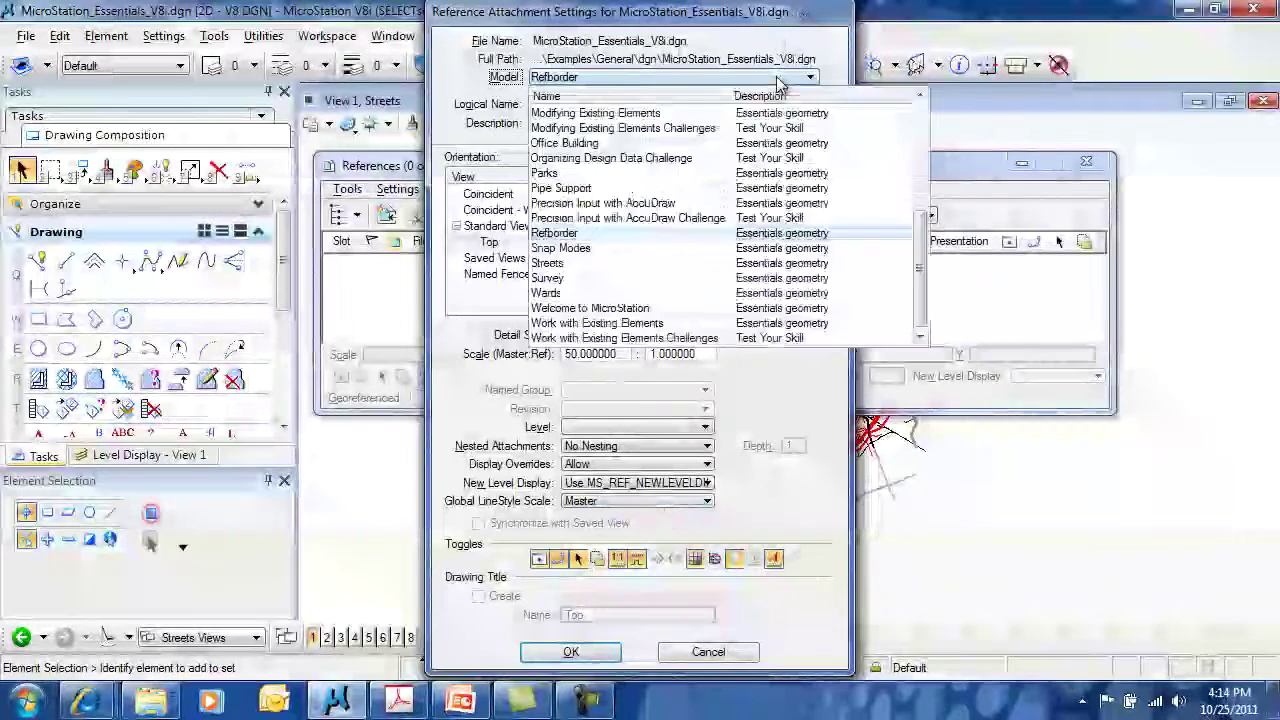
scroll(816, 242, up, 2)
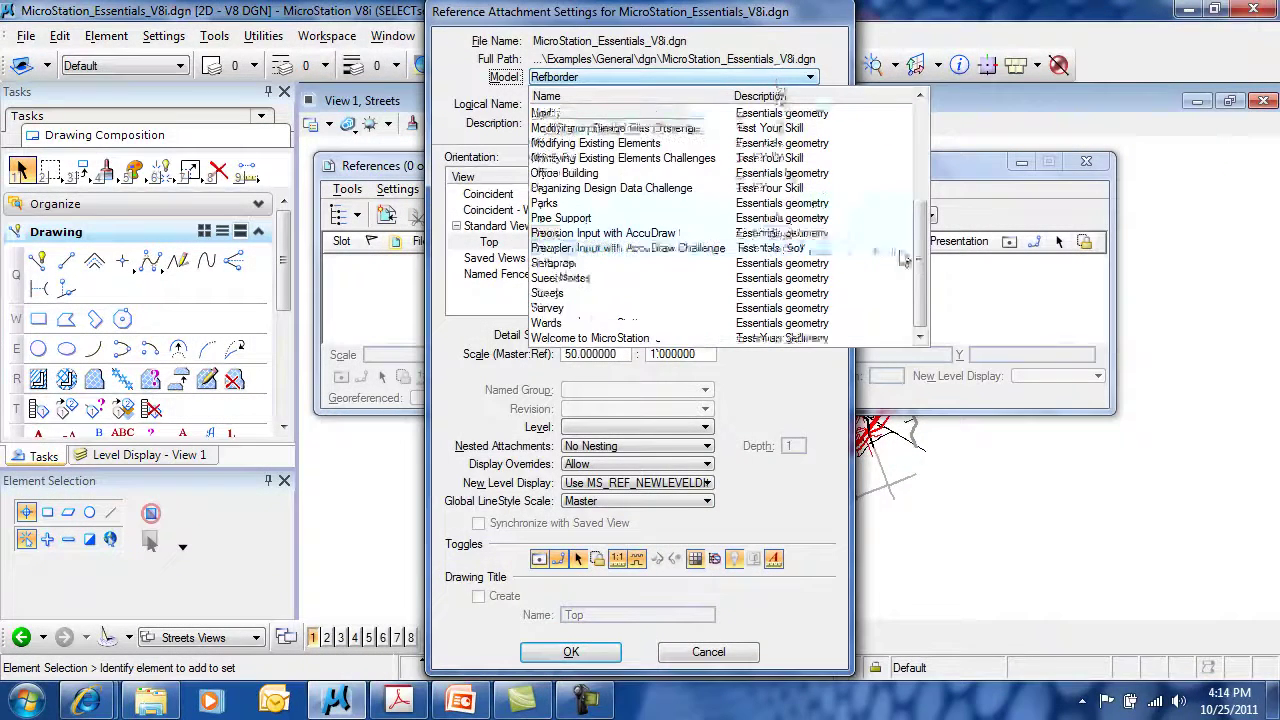
drag(924, 262, 926, 140)
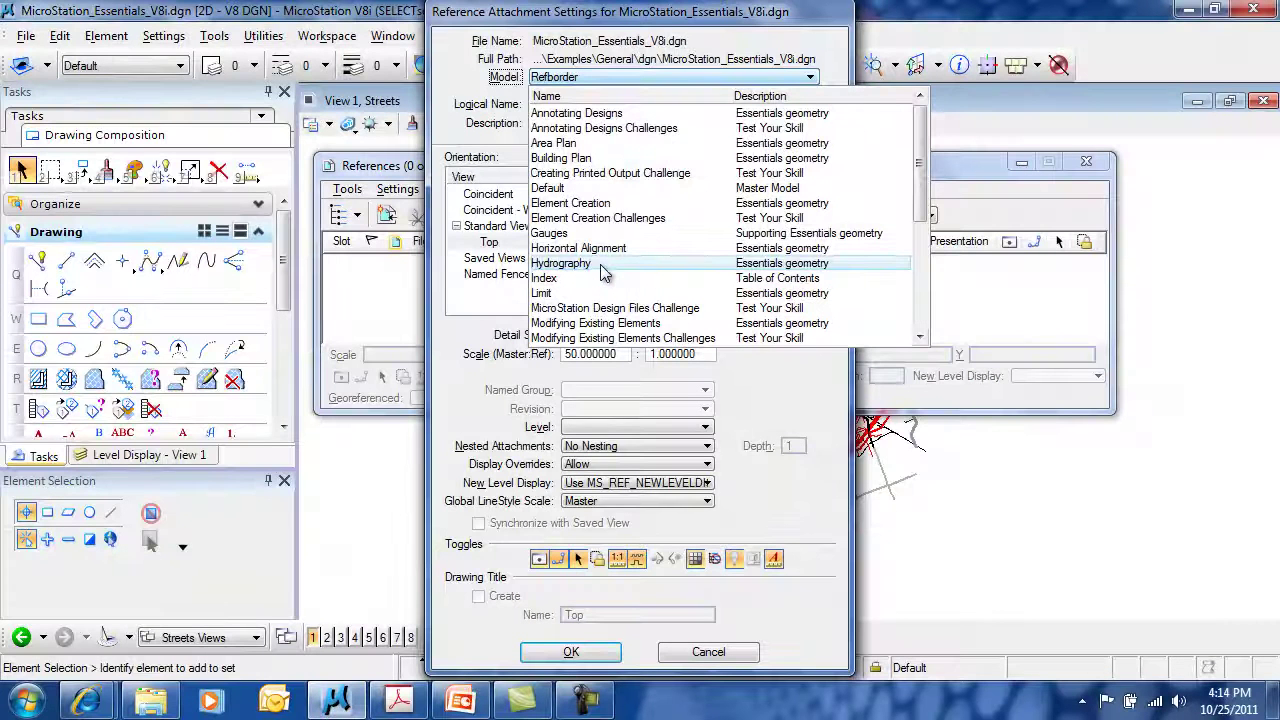
click(601, 264)
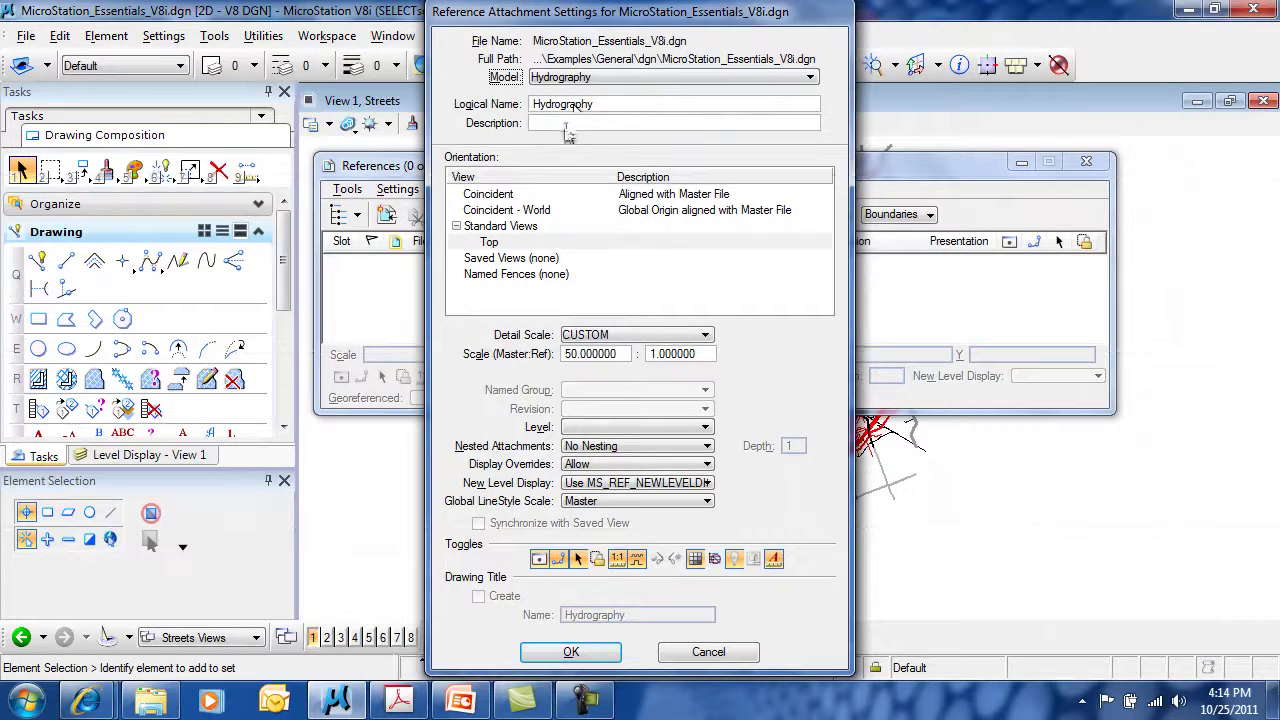
click(566, 124)
text(Hydrography)
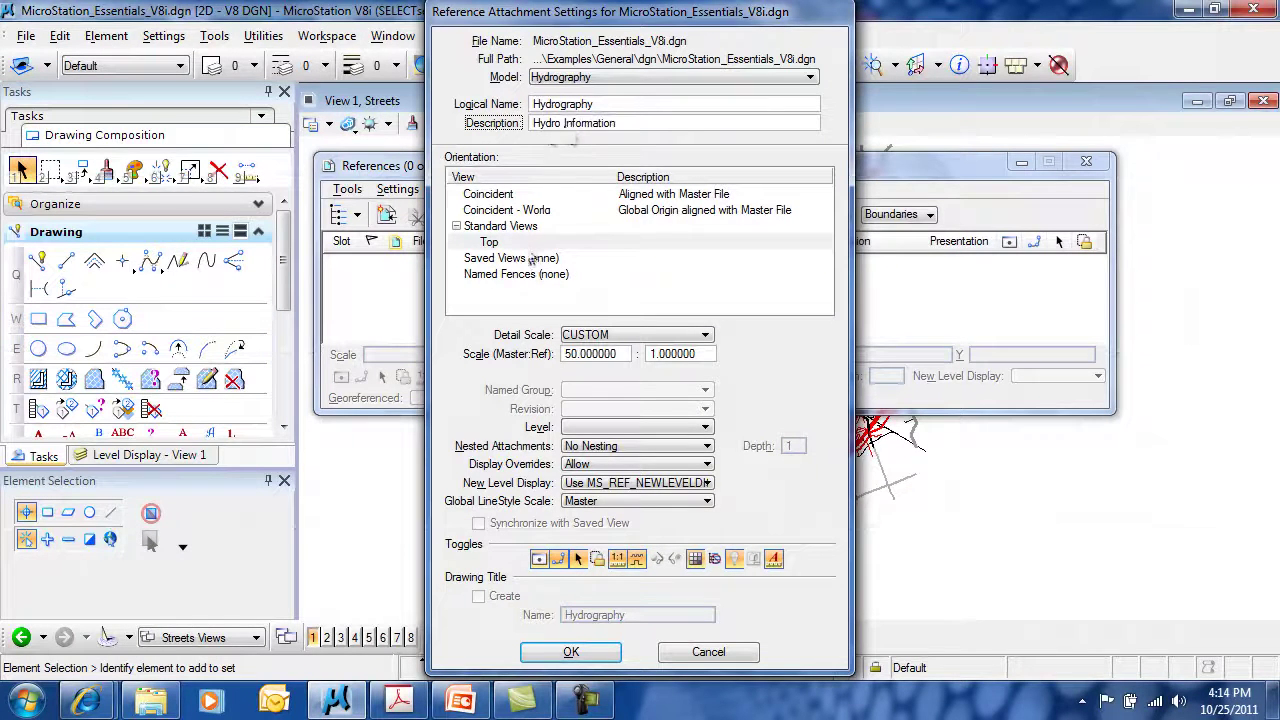
Attach the Hydrography reference with Coincident orientation and a Full Size 1=1 detail scale
click(511, 199)
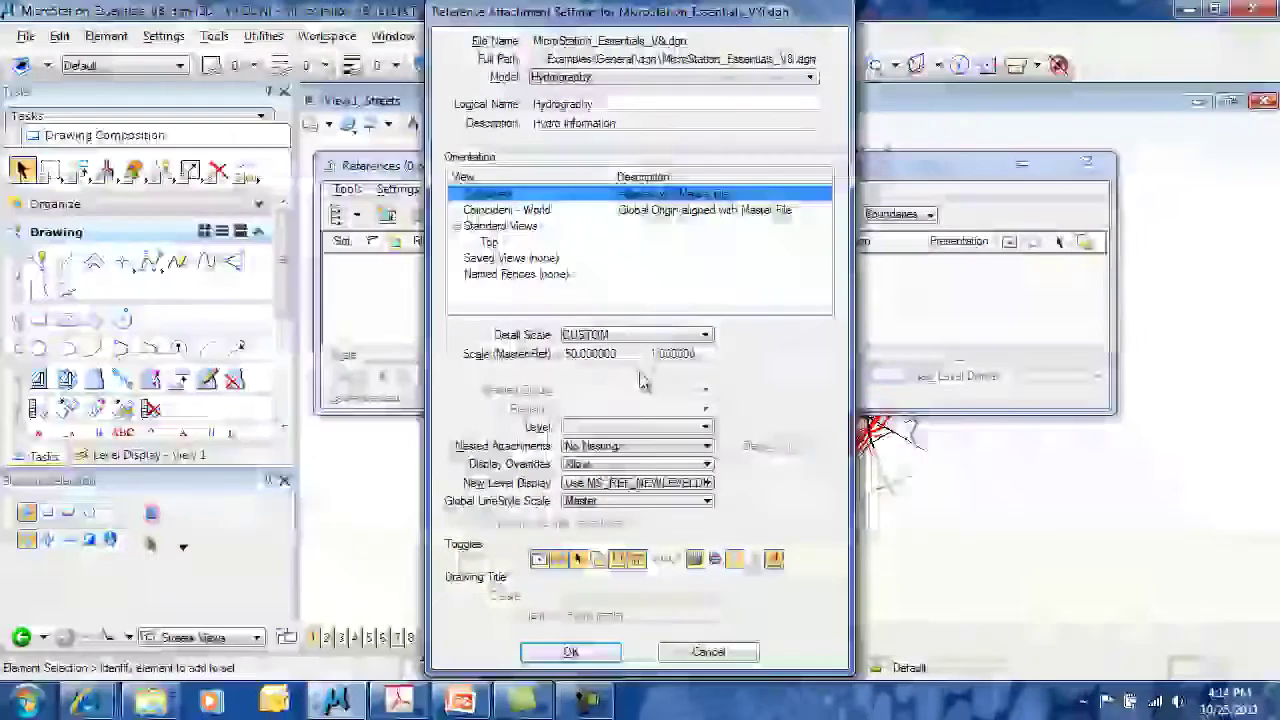
click(706, 337)
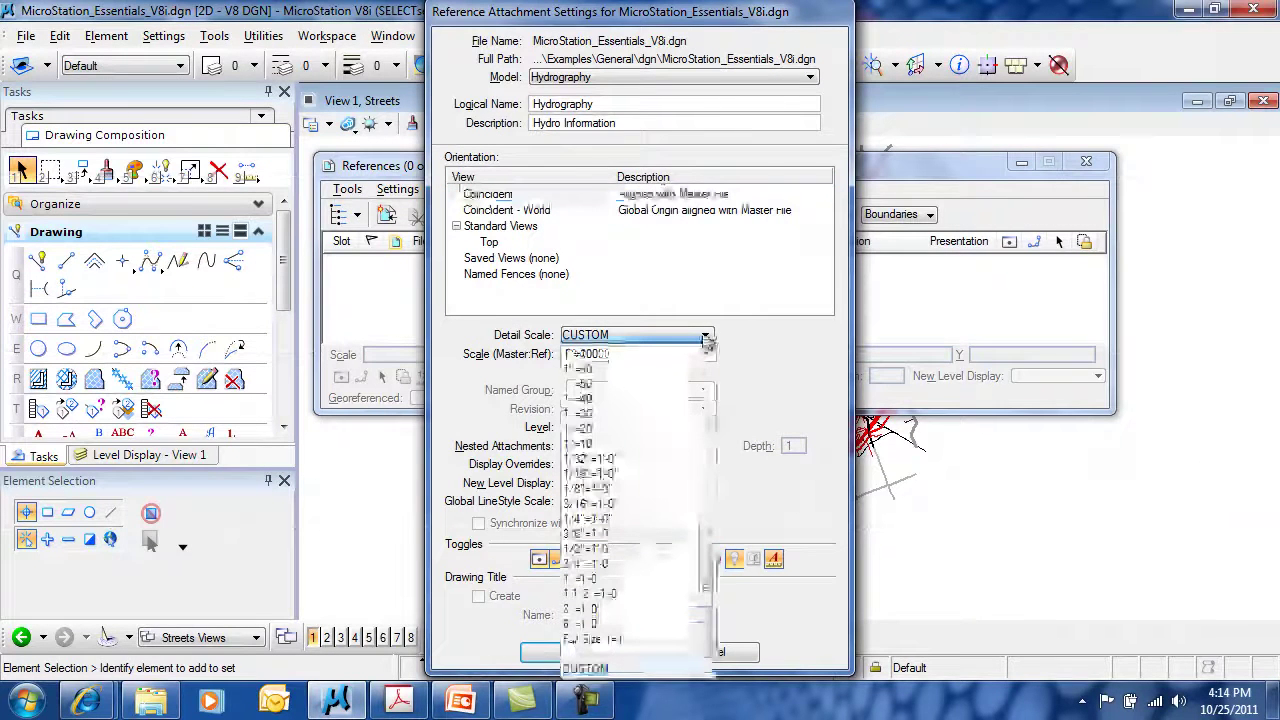
click(600, 639)
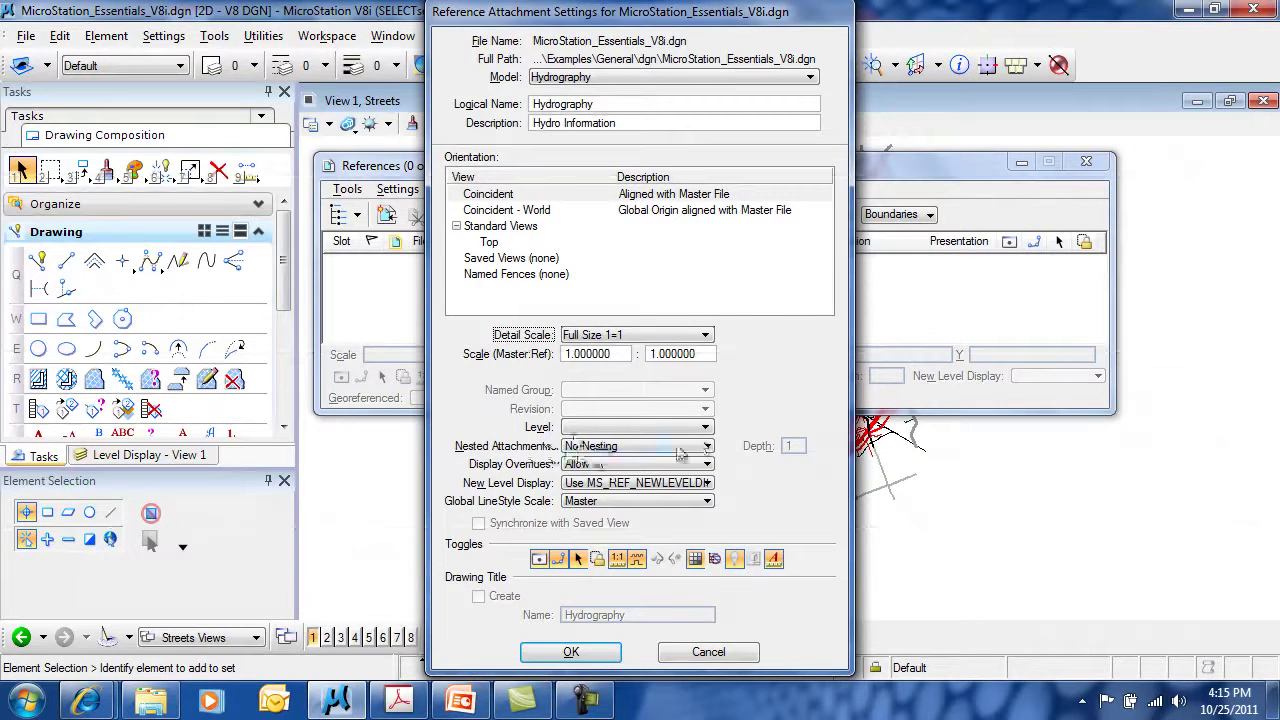
click(707, 448)
click(707, 452)
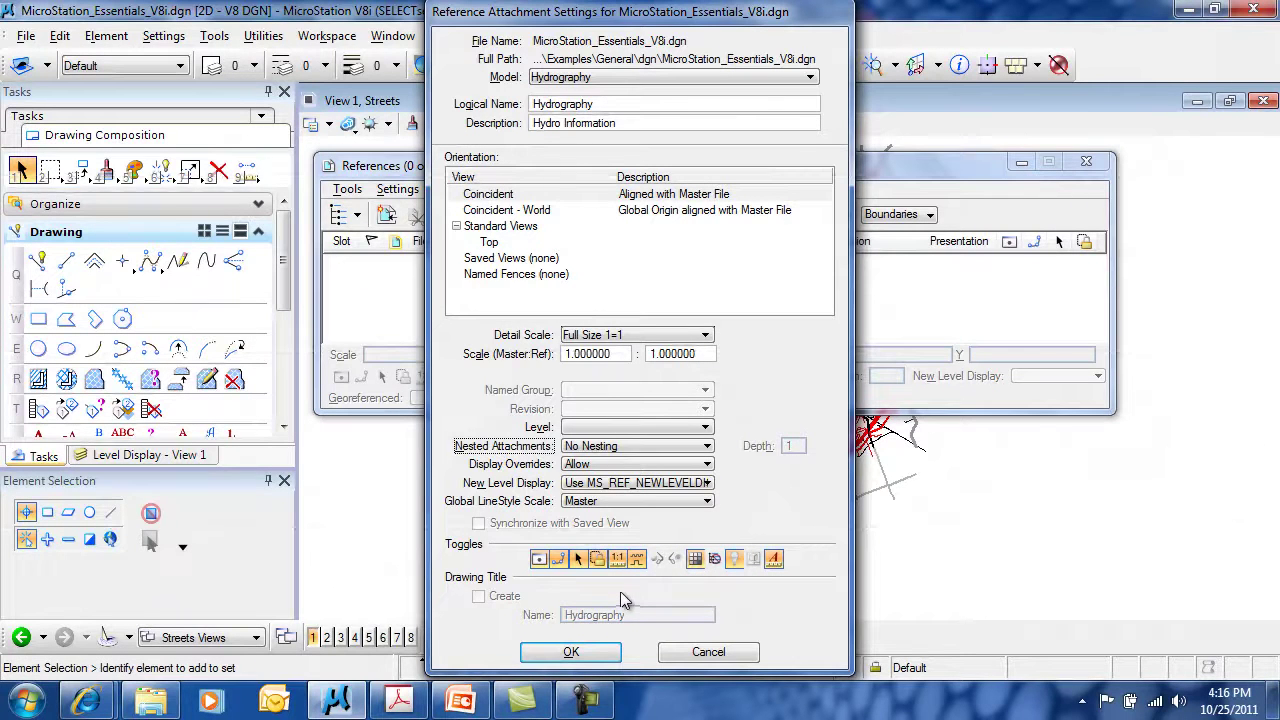
click(570, 652)
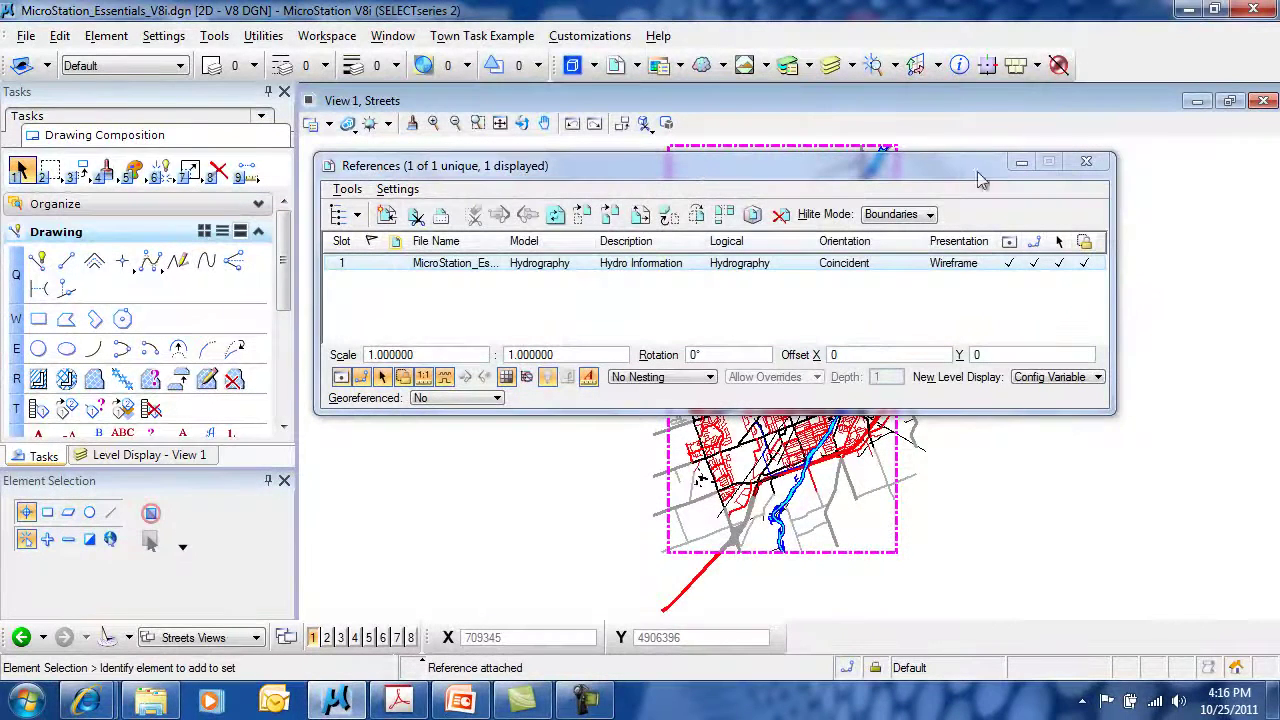
Close the References dialog and examine the attached waterways against the streets, close up and at full extent
click(1086, 162)
scroll(827, 418, up, 4)
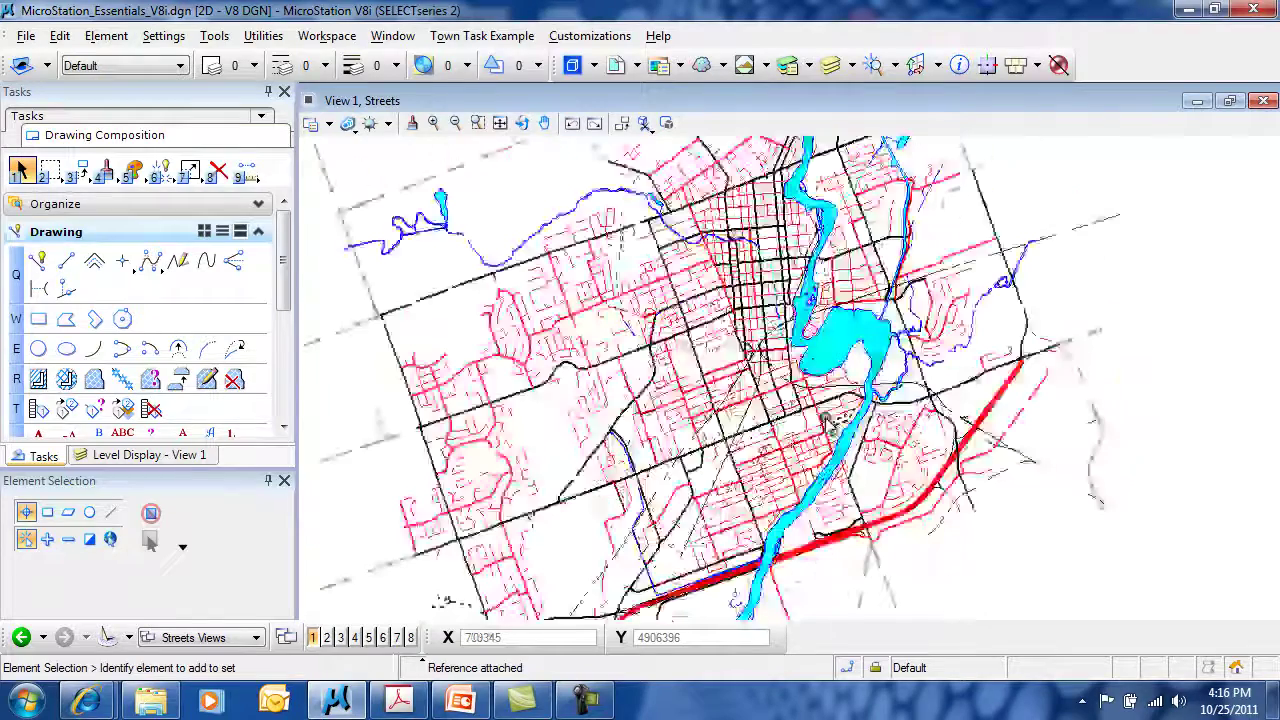
scroll(827, 418, up, 2)
scroll(827, 418, down, 4)
scroll(731, 352, down, 2)
middle_click(386, 318)
middle_click(386, 318)
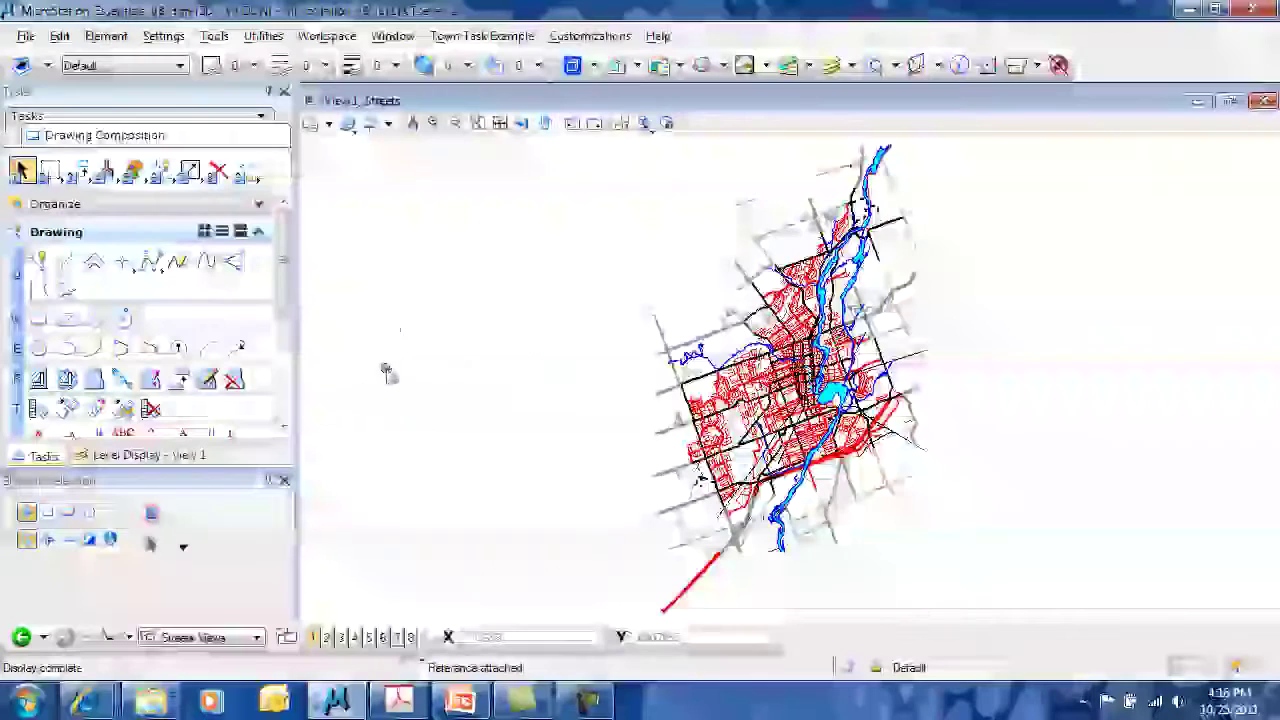
Reopen the References dialog and switch the display of the Hydrography reference off and back on
click(617, 65)
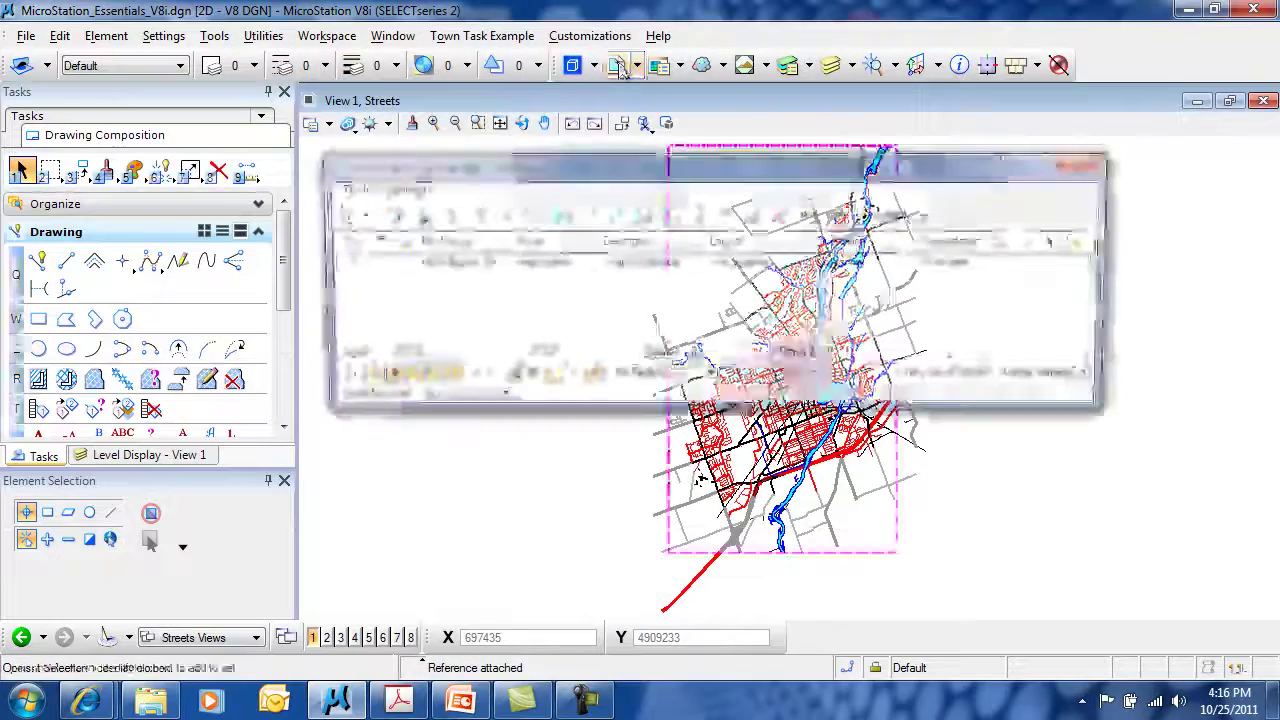
drag(871, 152, 890, 207)
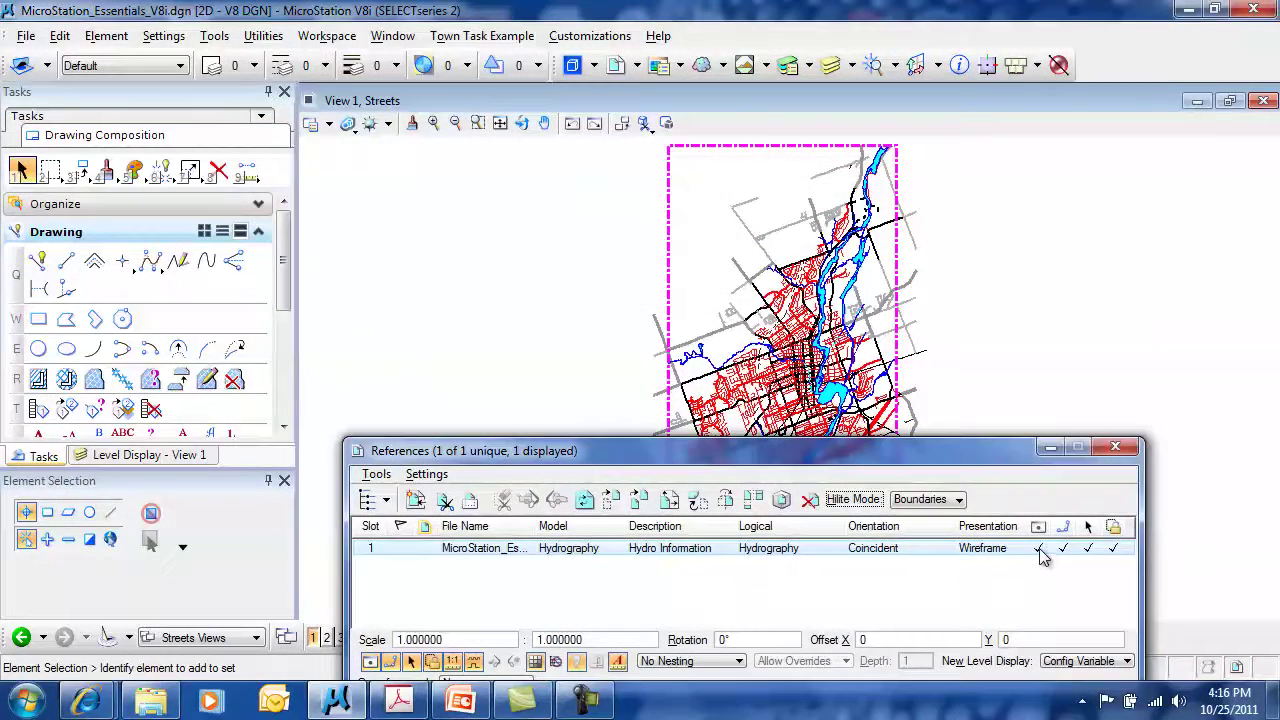
click(1038, 548)
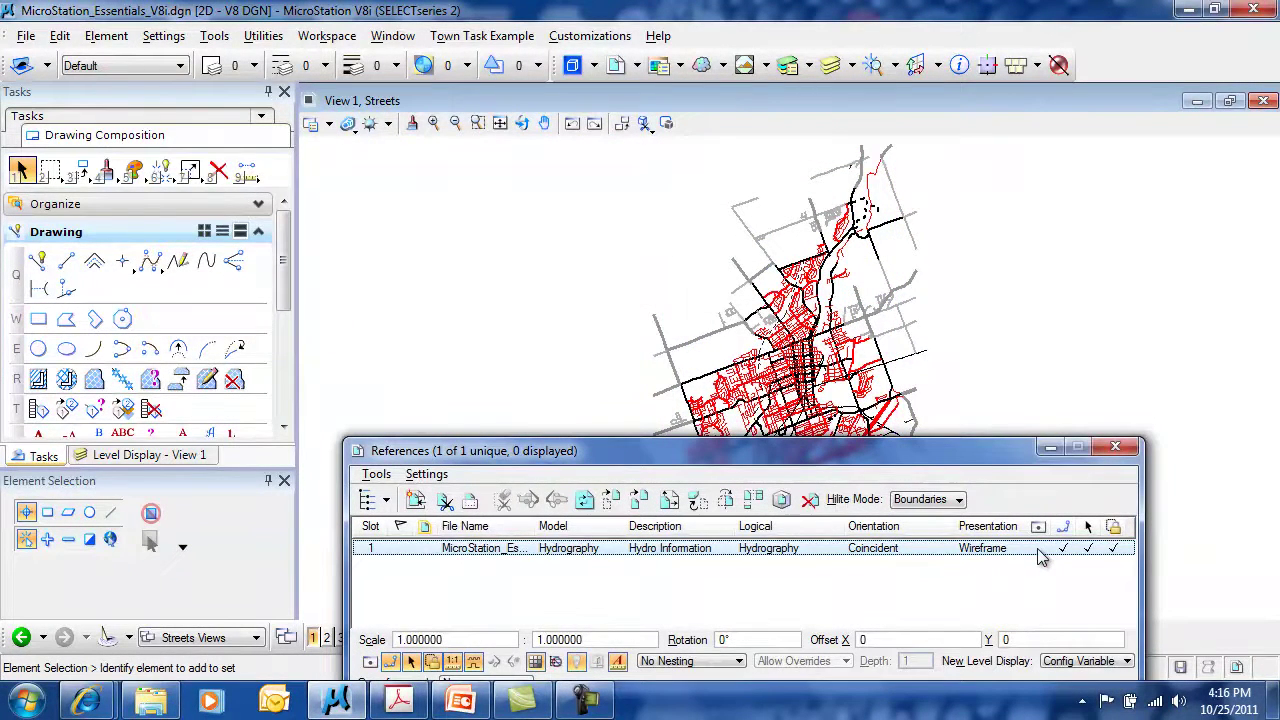
click(1038, 548)
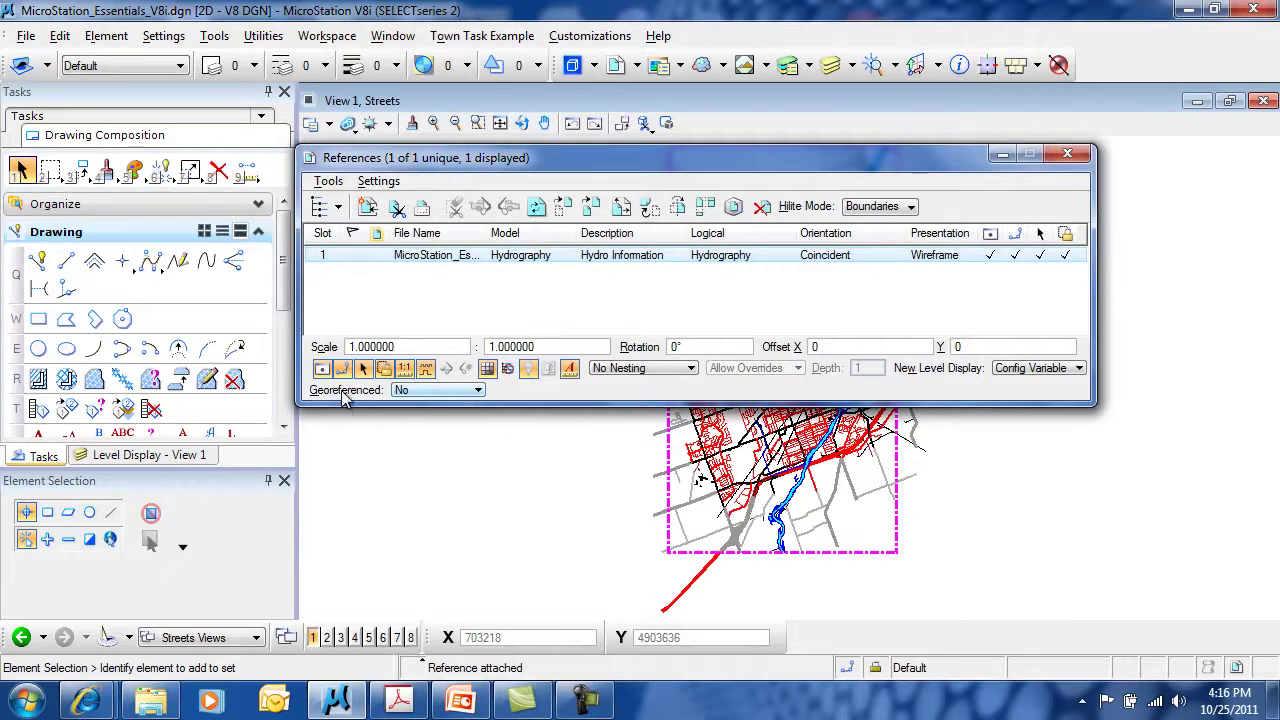
click(479, 390)
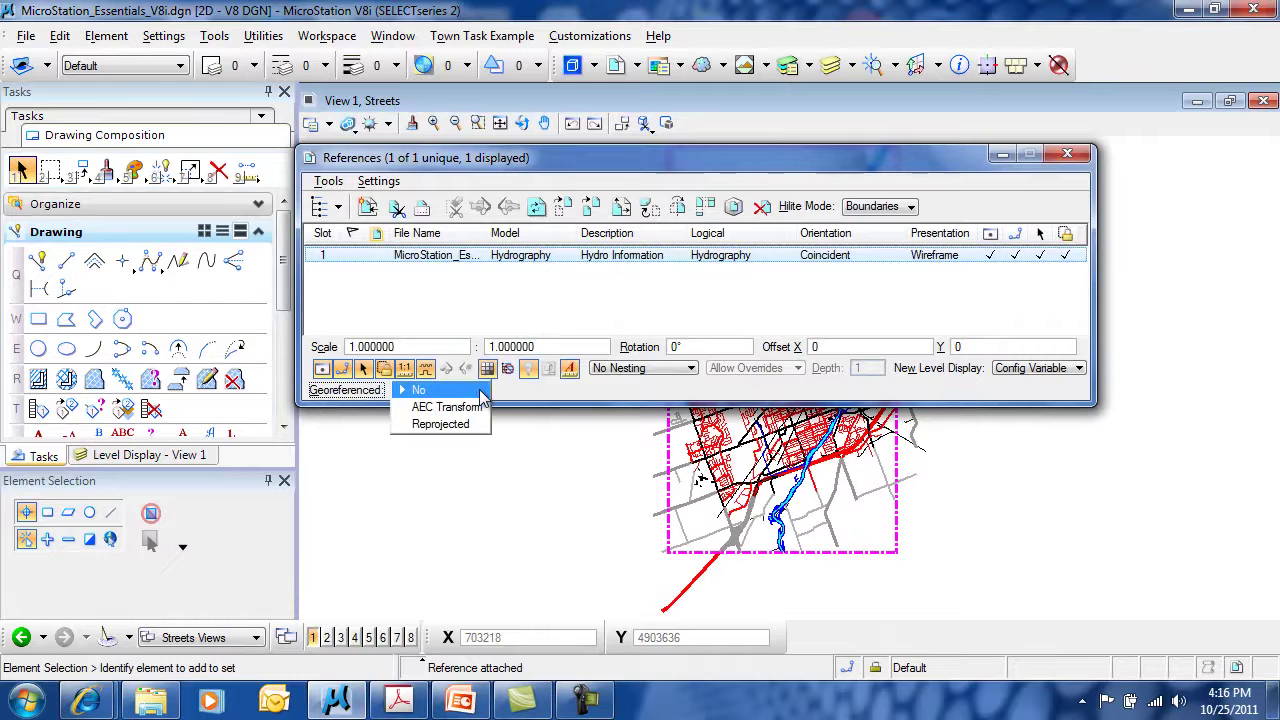
click(480, 392)
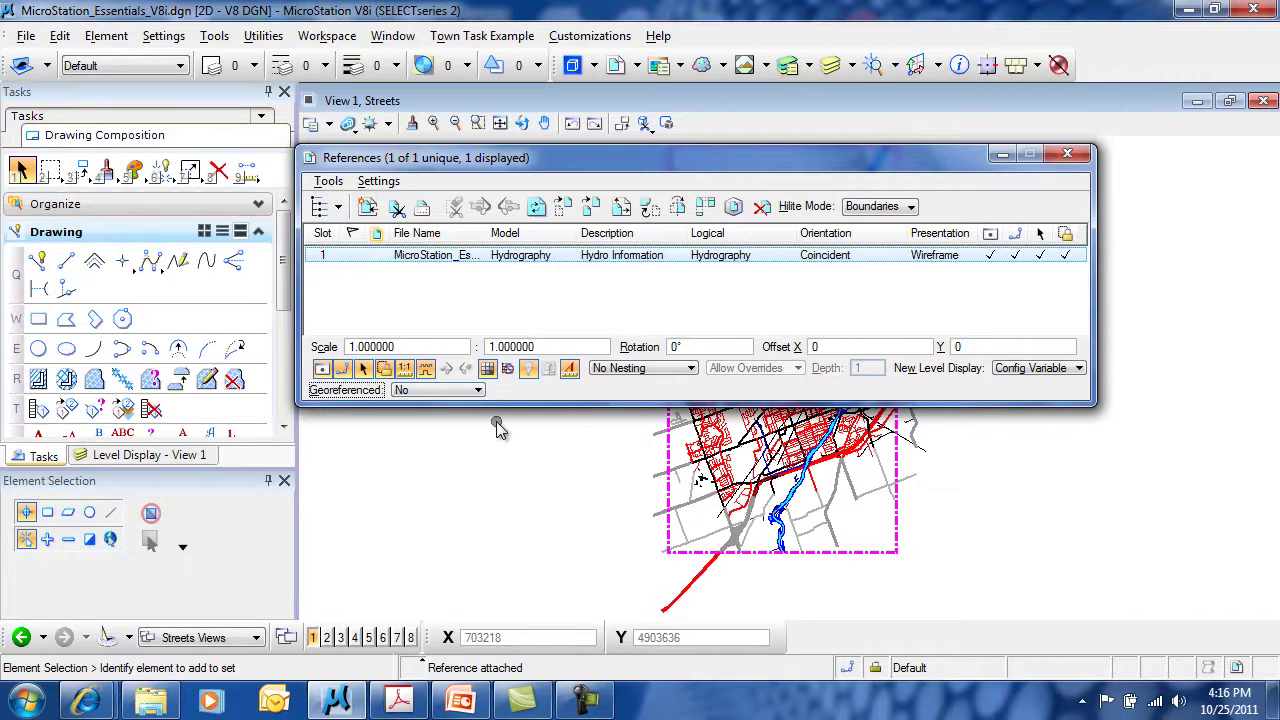
drag(646, 157, 700, 400)
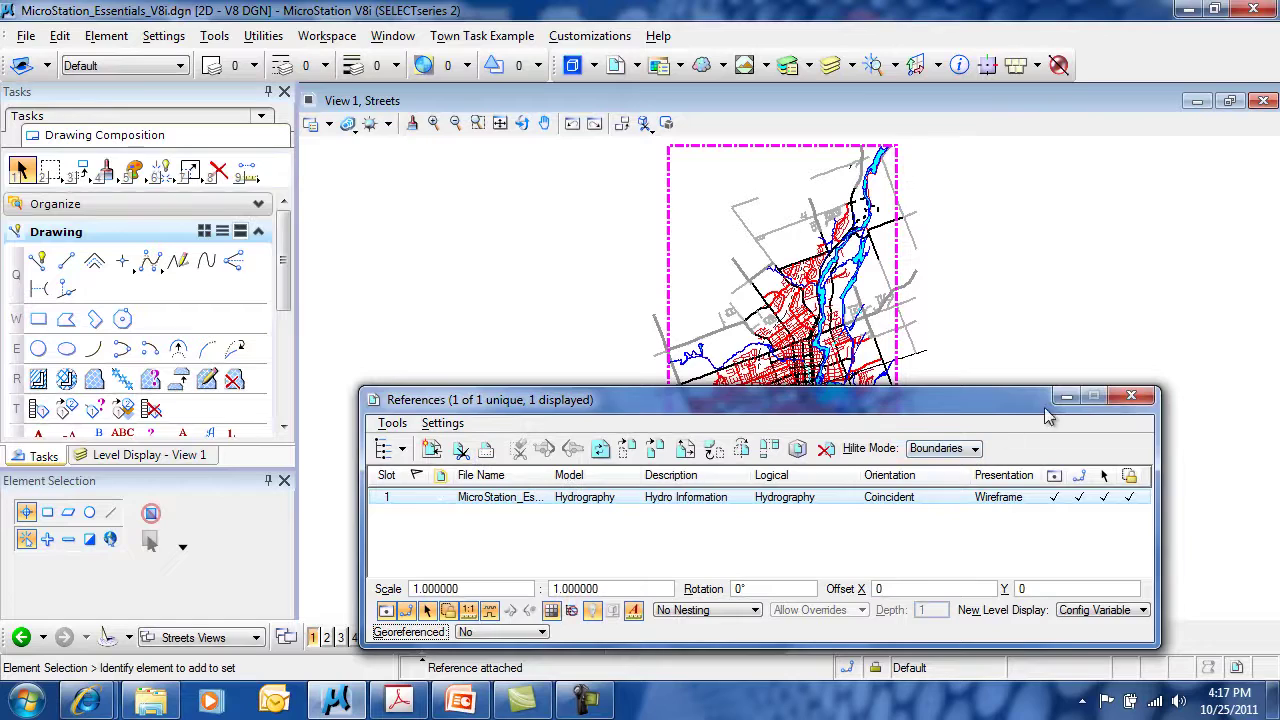
drag(870, 399, 907, 192)
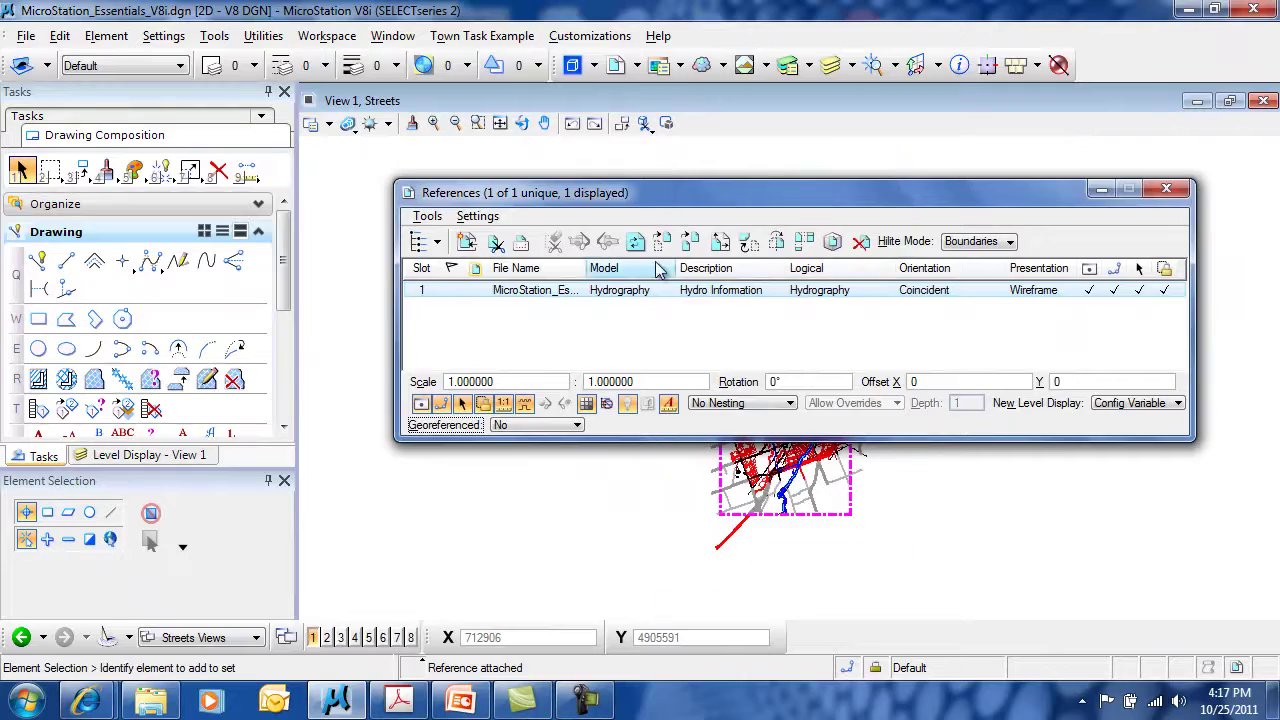
mouse_move(634, 200)
mouse_down()
mouse_move(693, 490)
mouse_move(650, 278)
mouse_up()
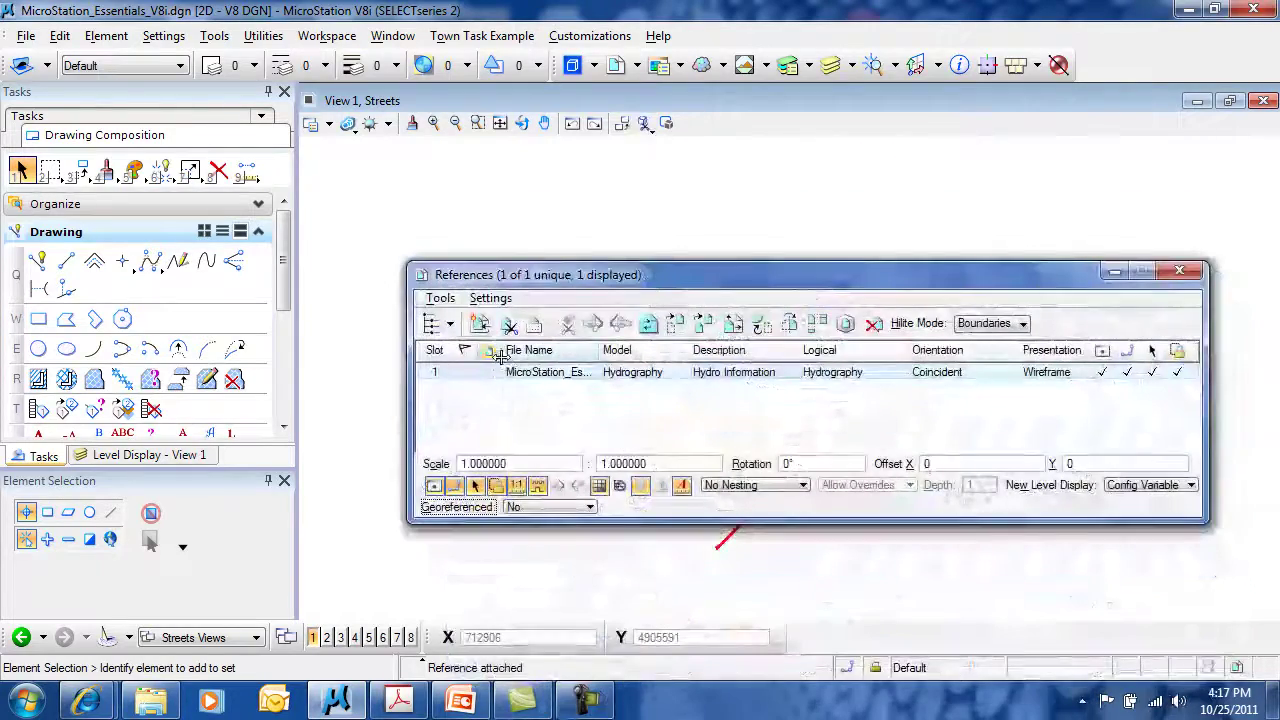
Start a second attachment from MicroStation_Essentials_V8i.dgn, choosing the Refborder model and the Top standard view orientation
click(478, 324)
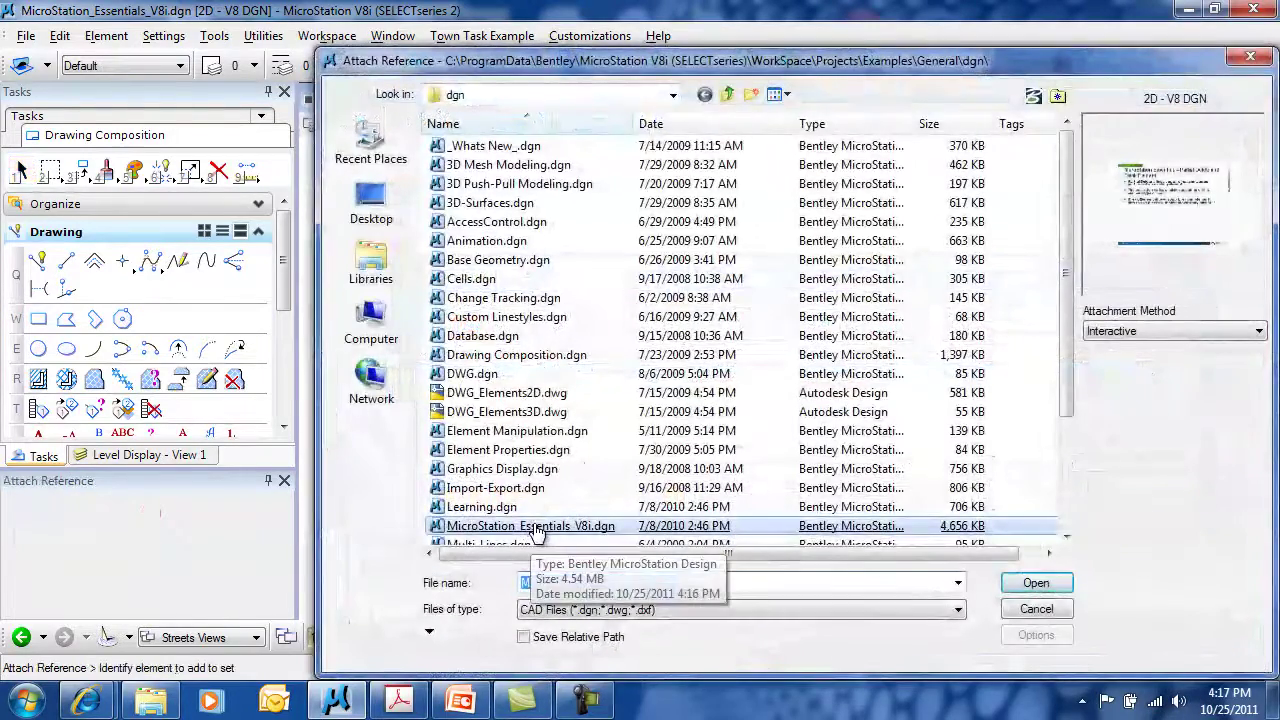
double_click(537, 528)
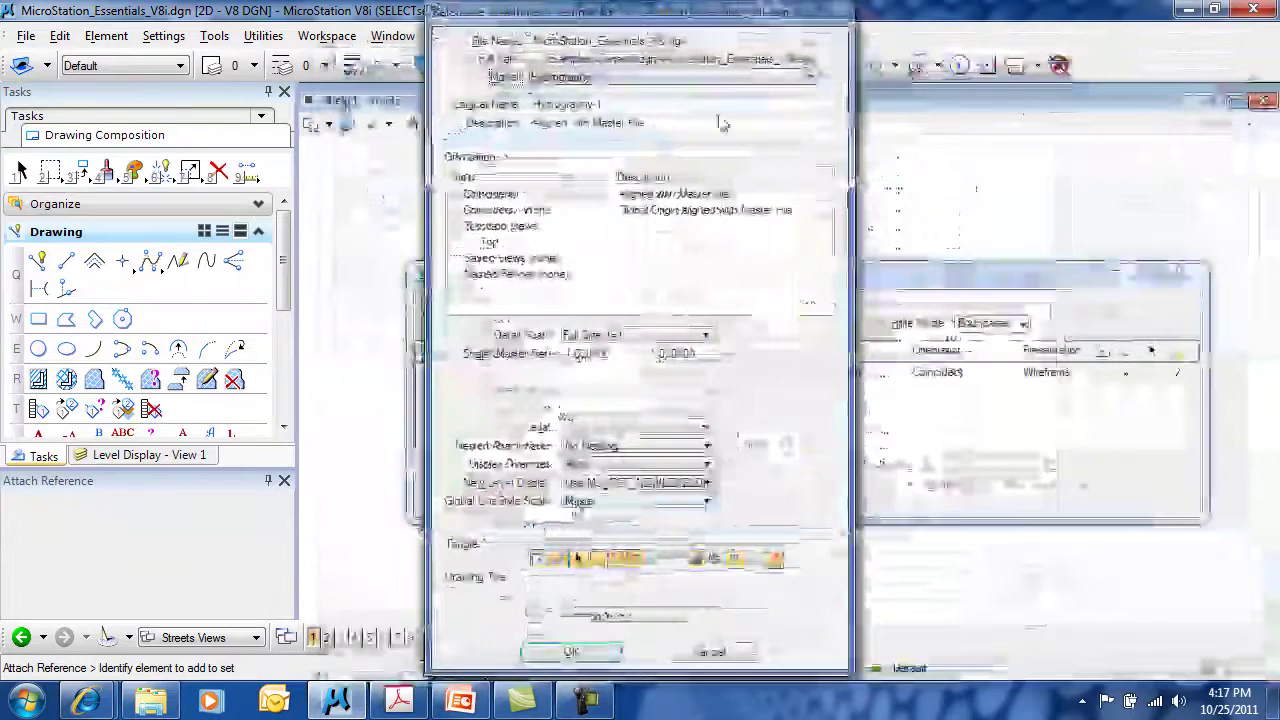
click(651, 78)
click(922, 261)
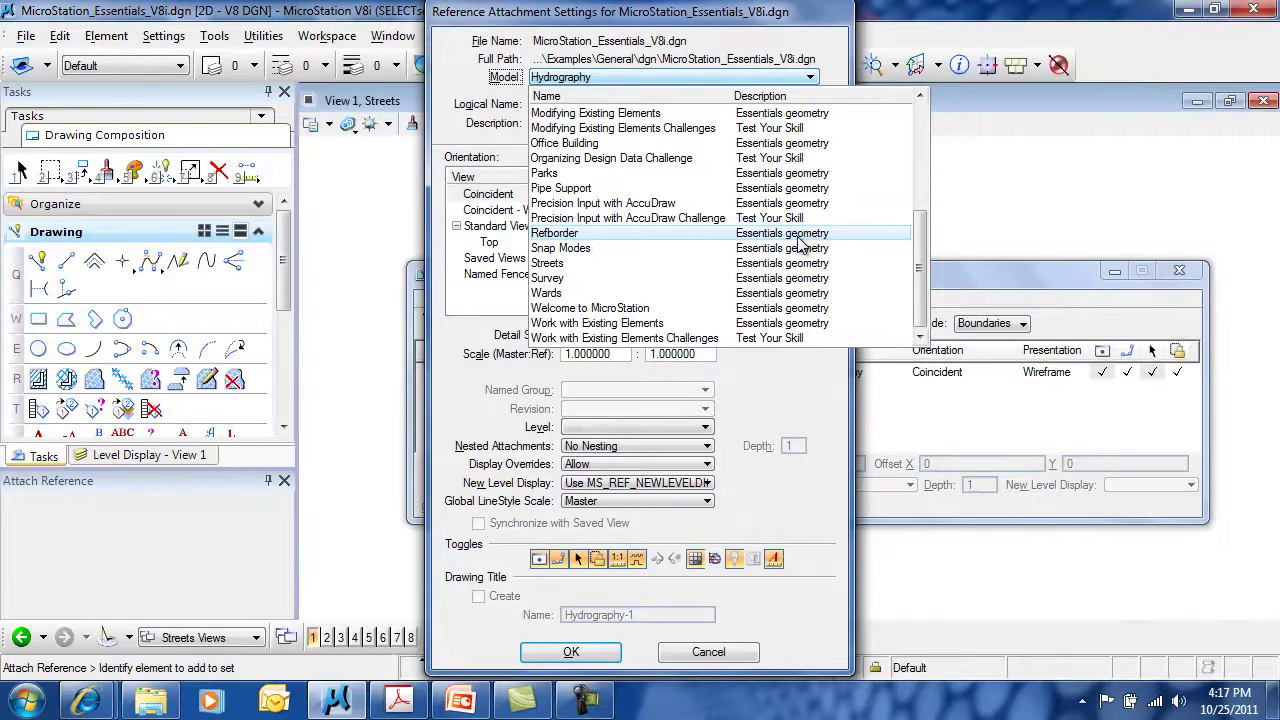
click(585, 244)
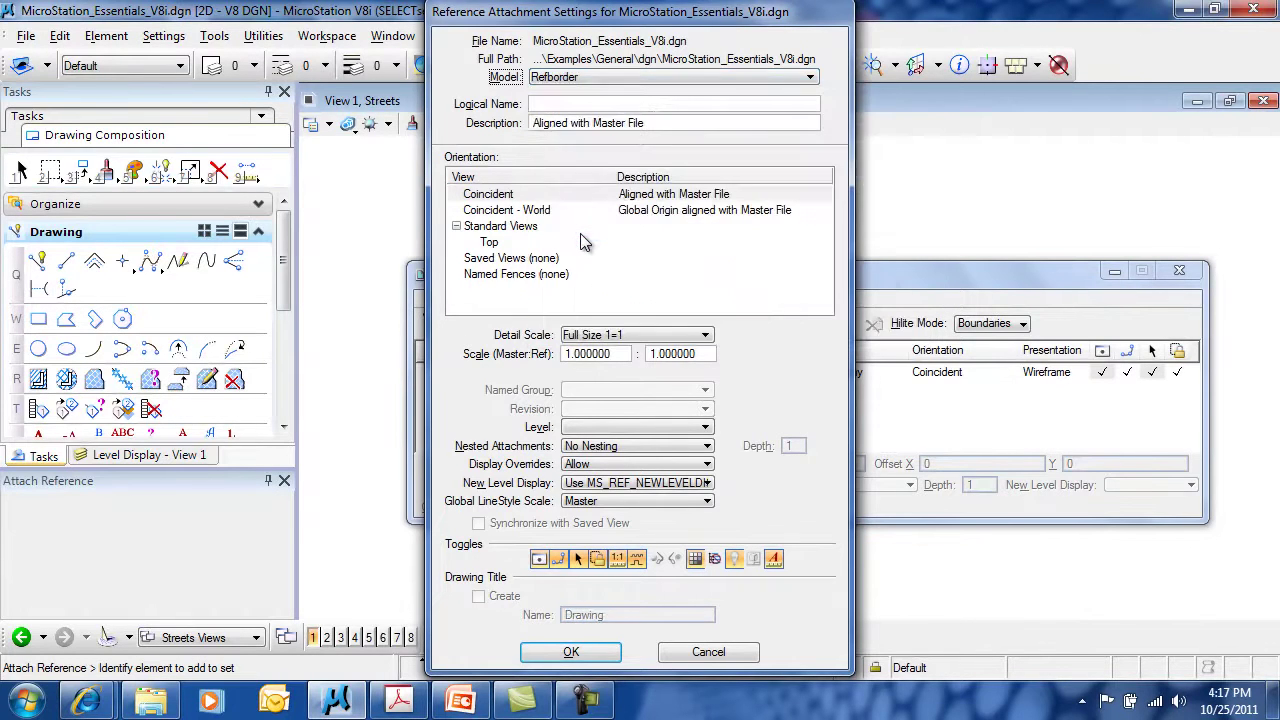
click(490, 244)
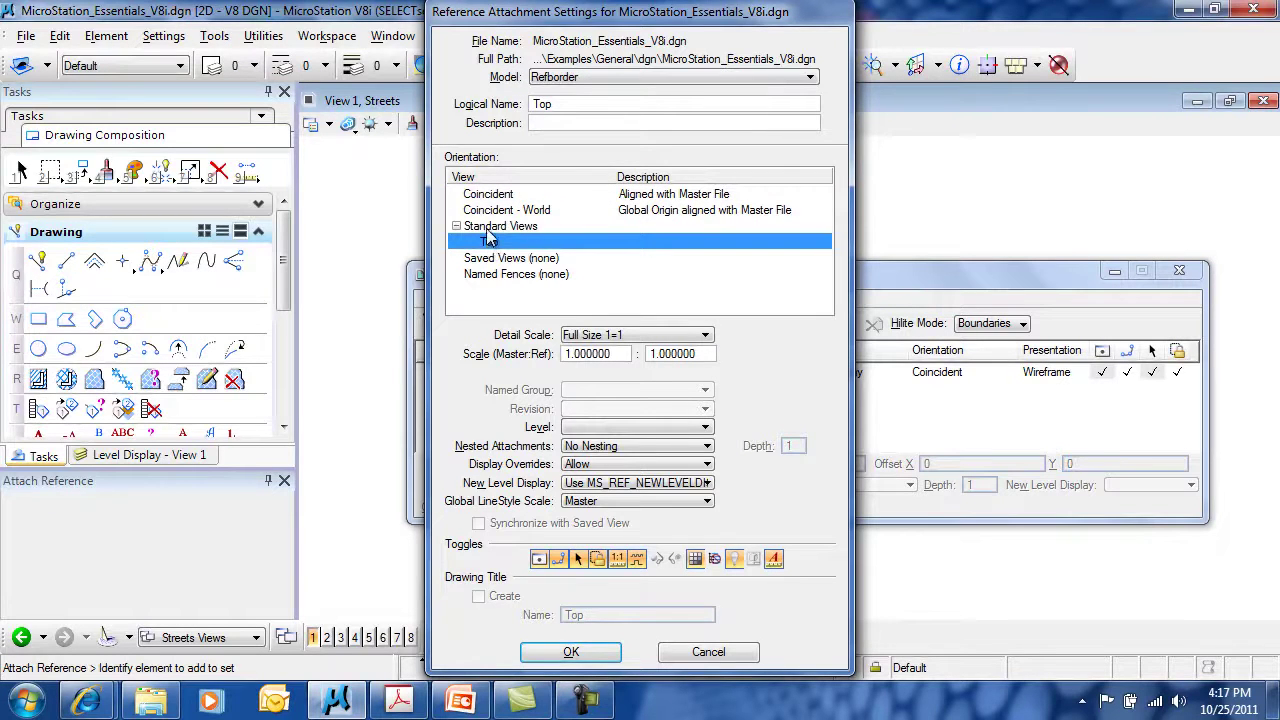
Set the Refborder attachment's scale to 50:1 and place the border with its centre on the middle of the street map
click(611, 355)
text(50)
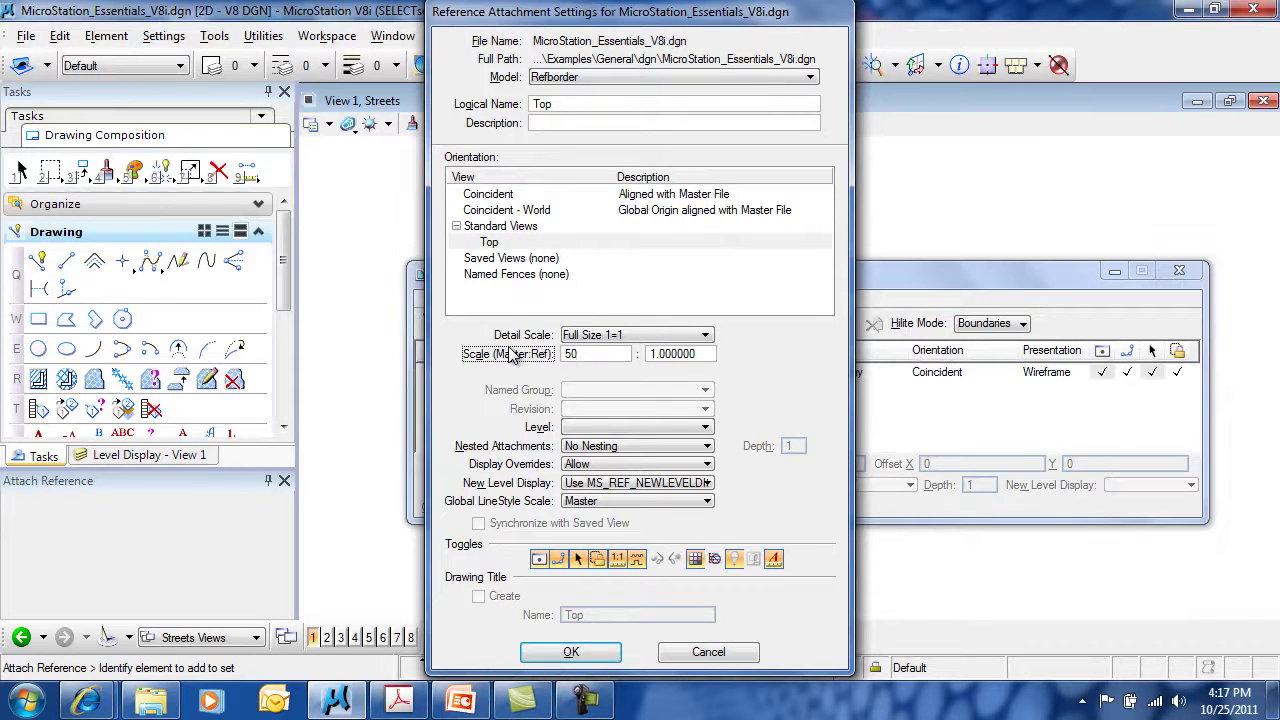
key(Tab)
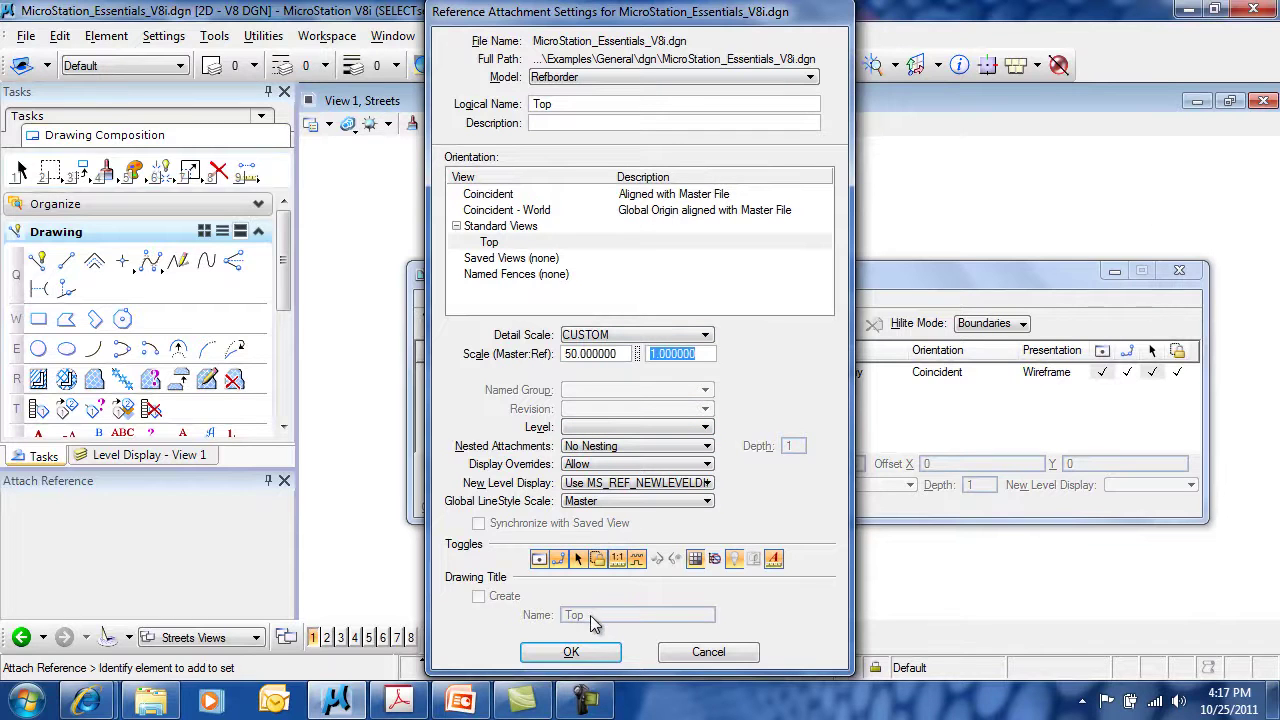
click(571, 652)
drag(826, 277, 822, 605)
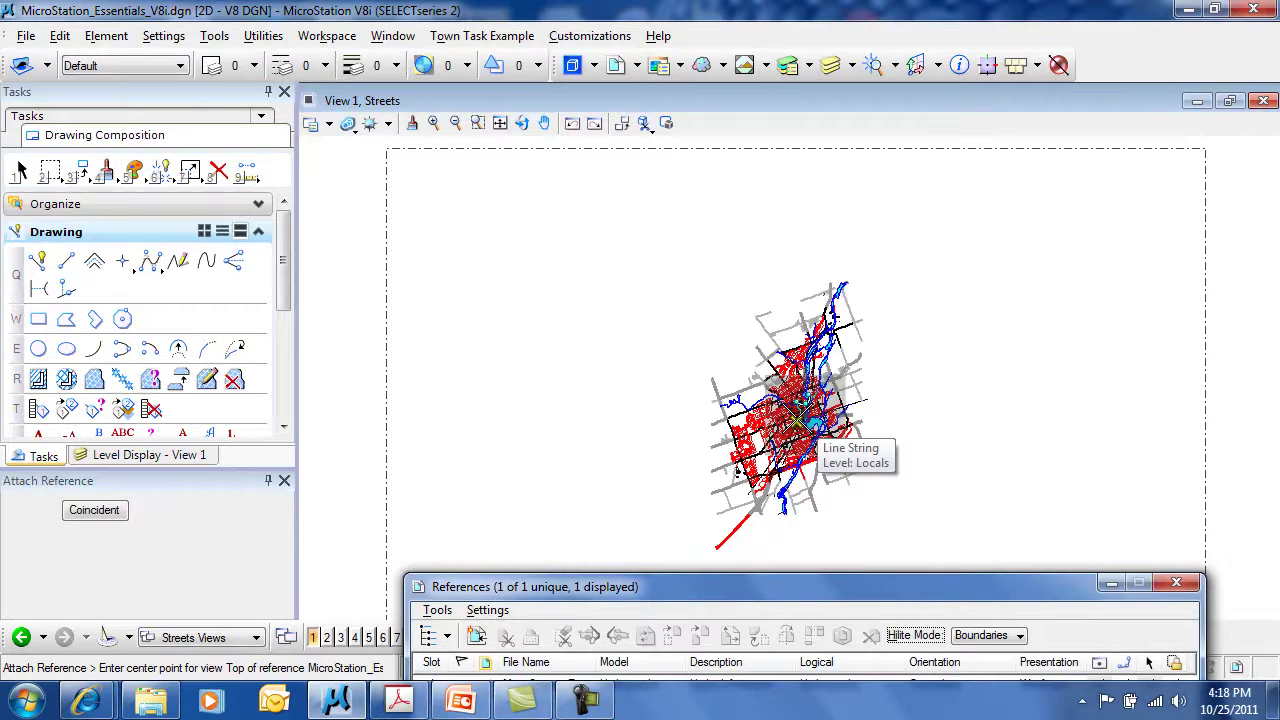
click(800, 425)
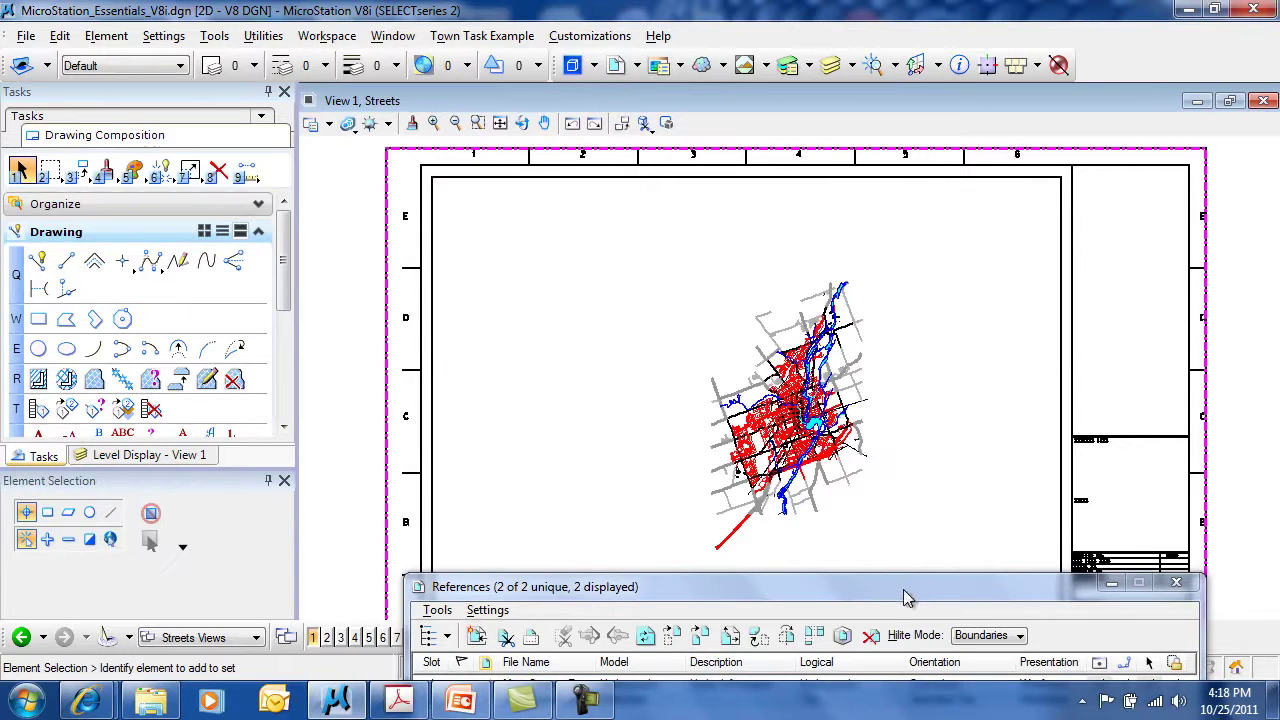
Try the Hilite and Boundaries highlight modes on the Refborder reference, and finish with the mode set to None
scroll(853, 517, down, 2)
middle_drag(877, 517, 851, 358)
drag(861, 594, 841, 428)
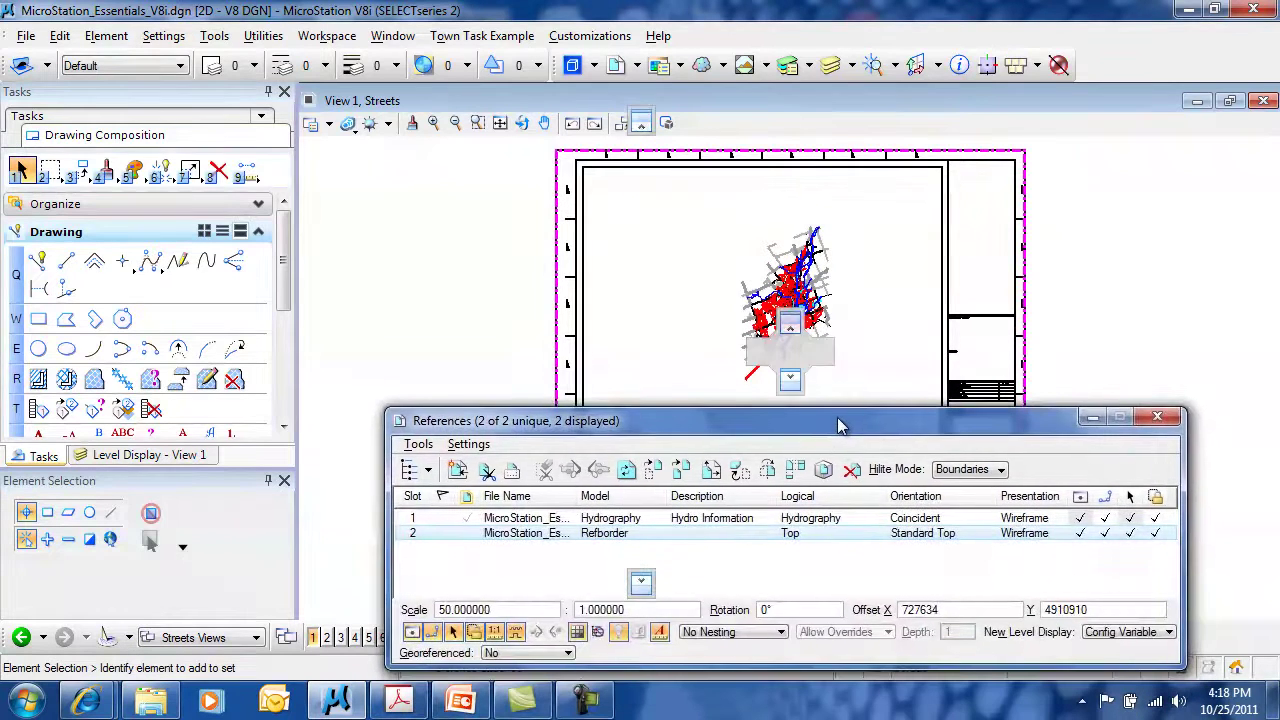
click(975, 472)
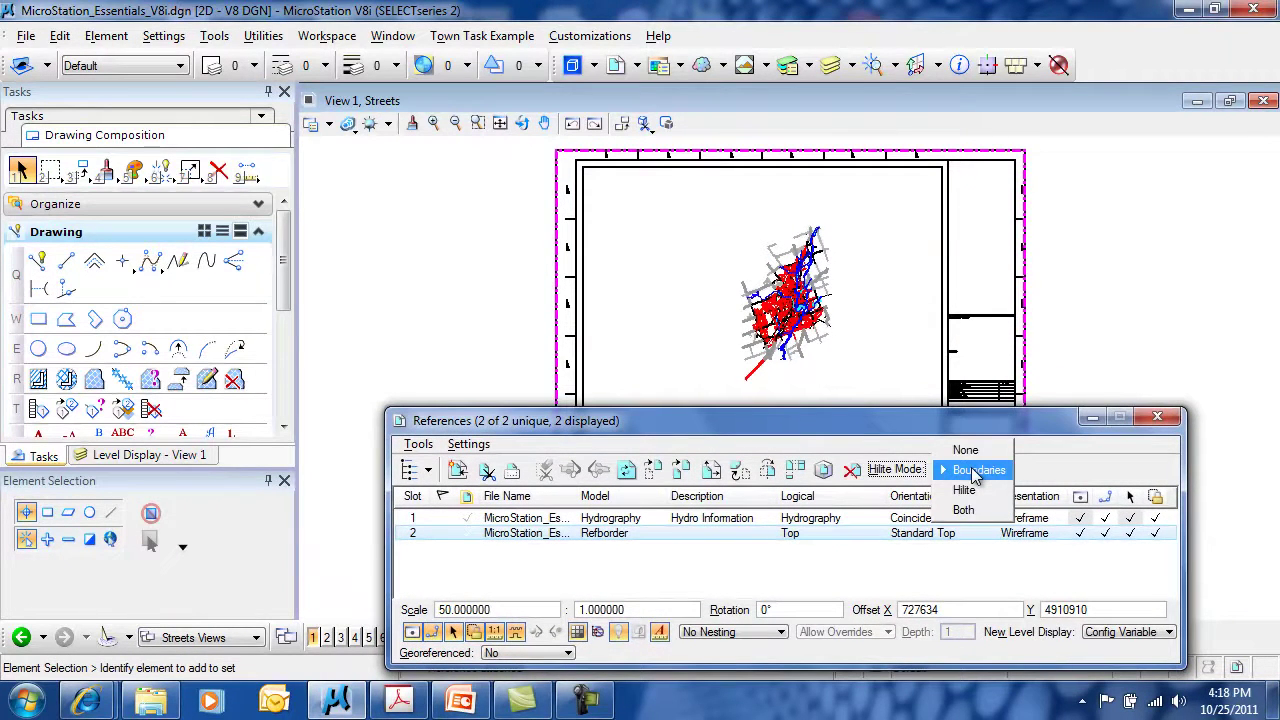
click(966, 490)
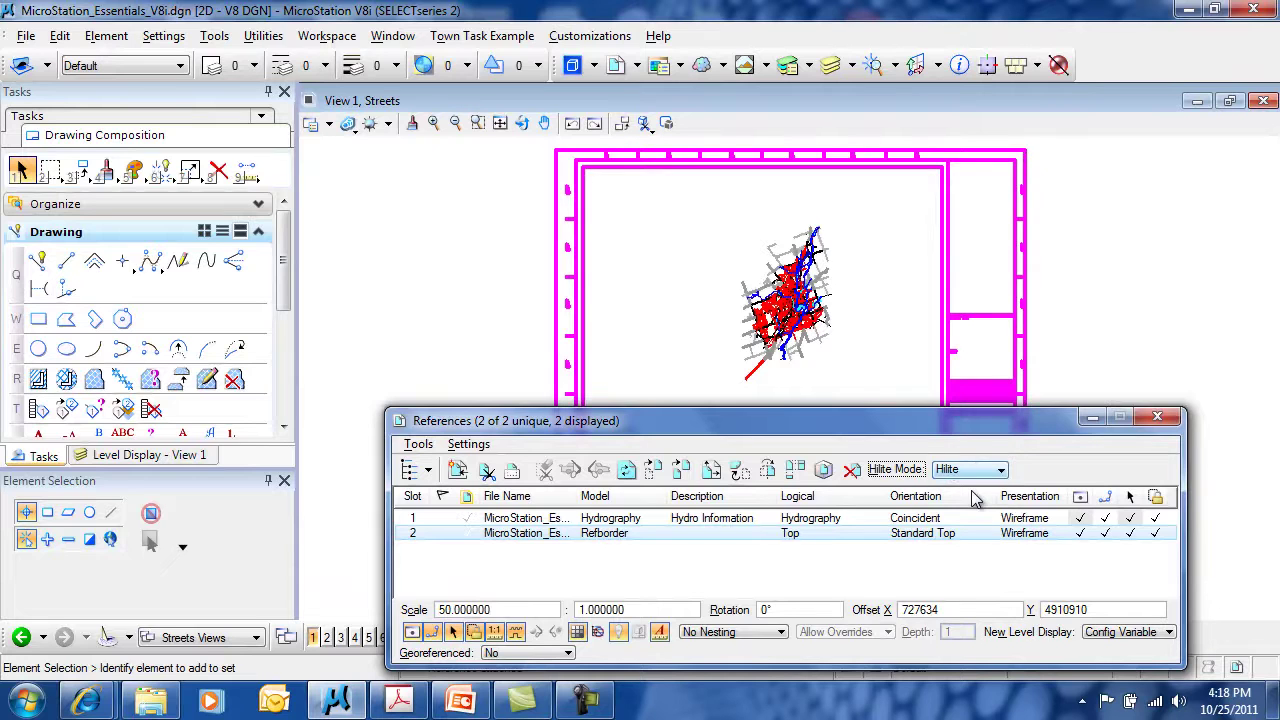
click(971, 470)
click(968, 490)
click(971, 470)
click(968, 438)
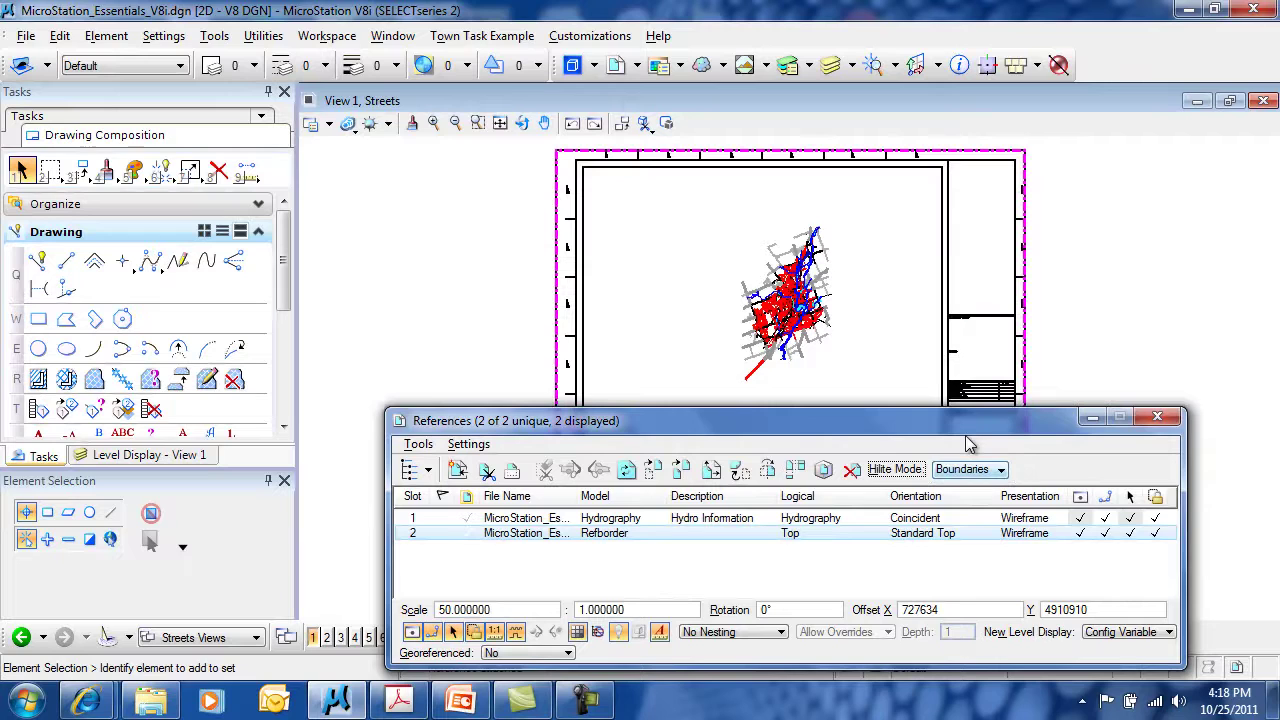
click(970, 469)
click(965, 447)
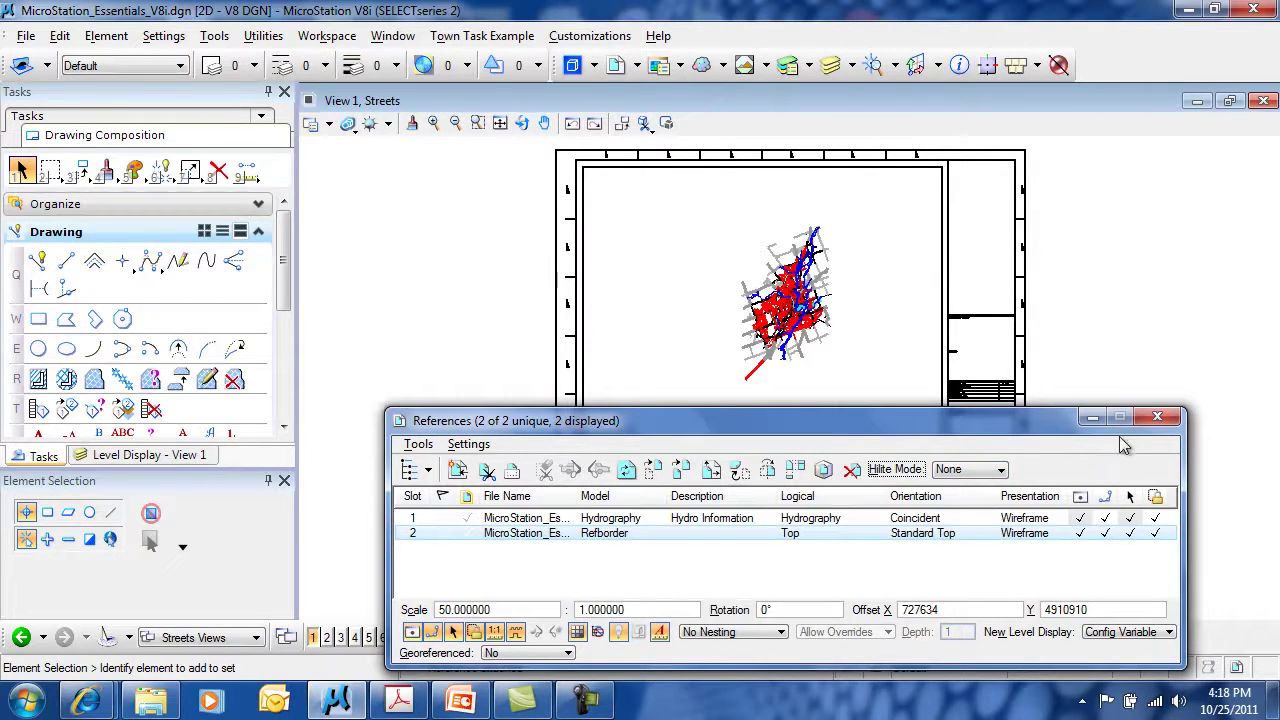
Close the References dialog, fit the whole sheet in view, and exchange from the attached border into its Refborder model
click(1157, 416)
scroll(893, 379, up, 1)
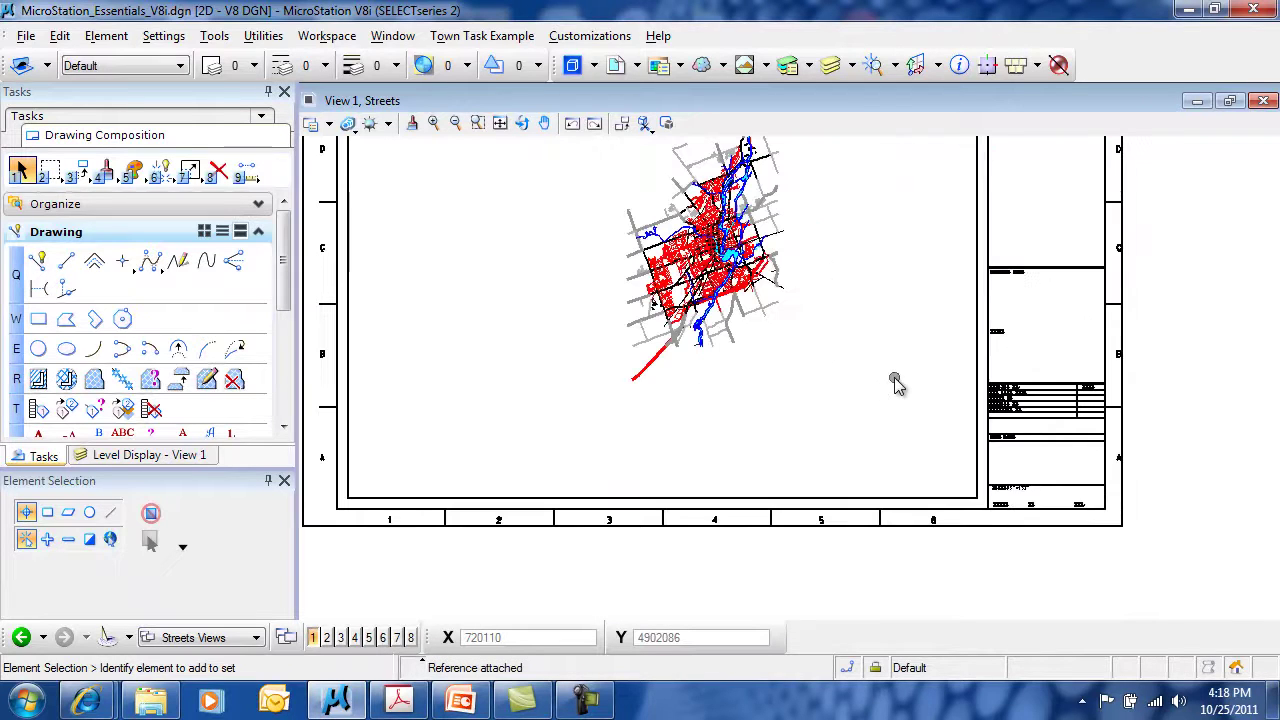
middle_click(786, 399)
middle_click(786, 399)
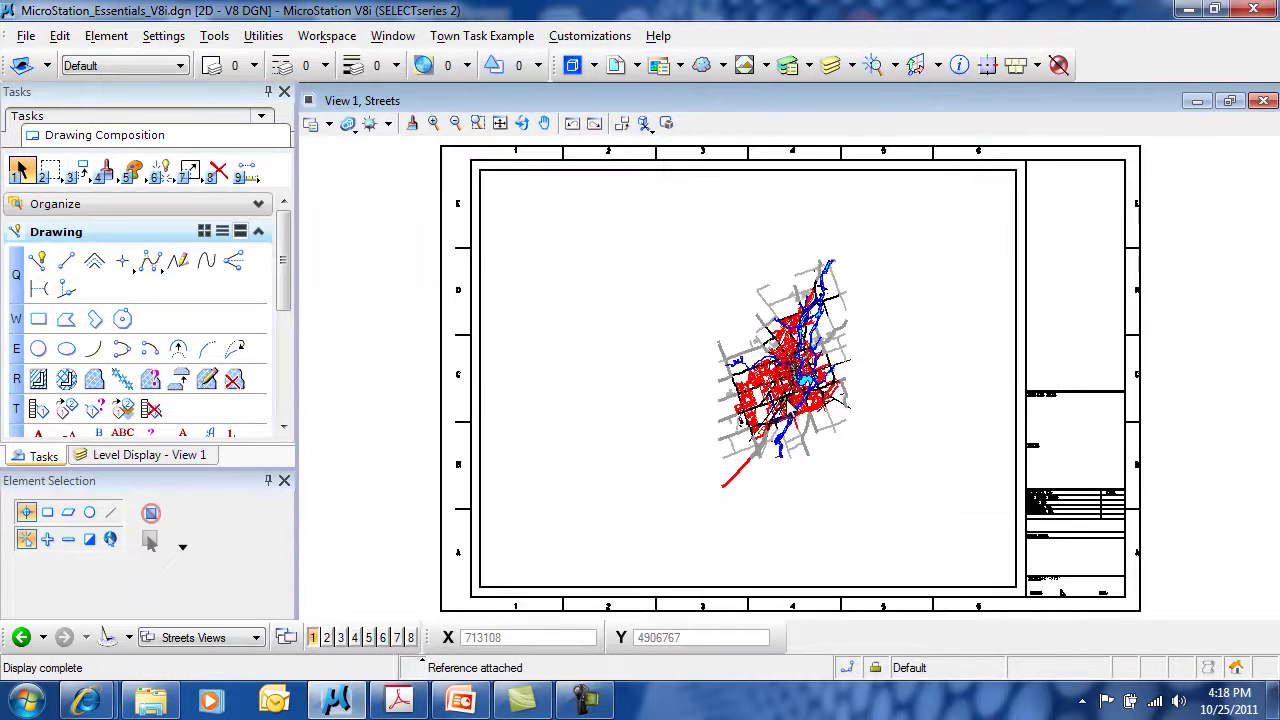
right_click(841, 617)
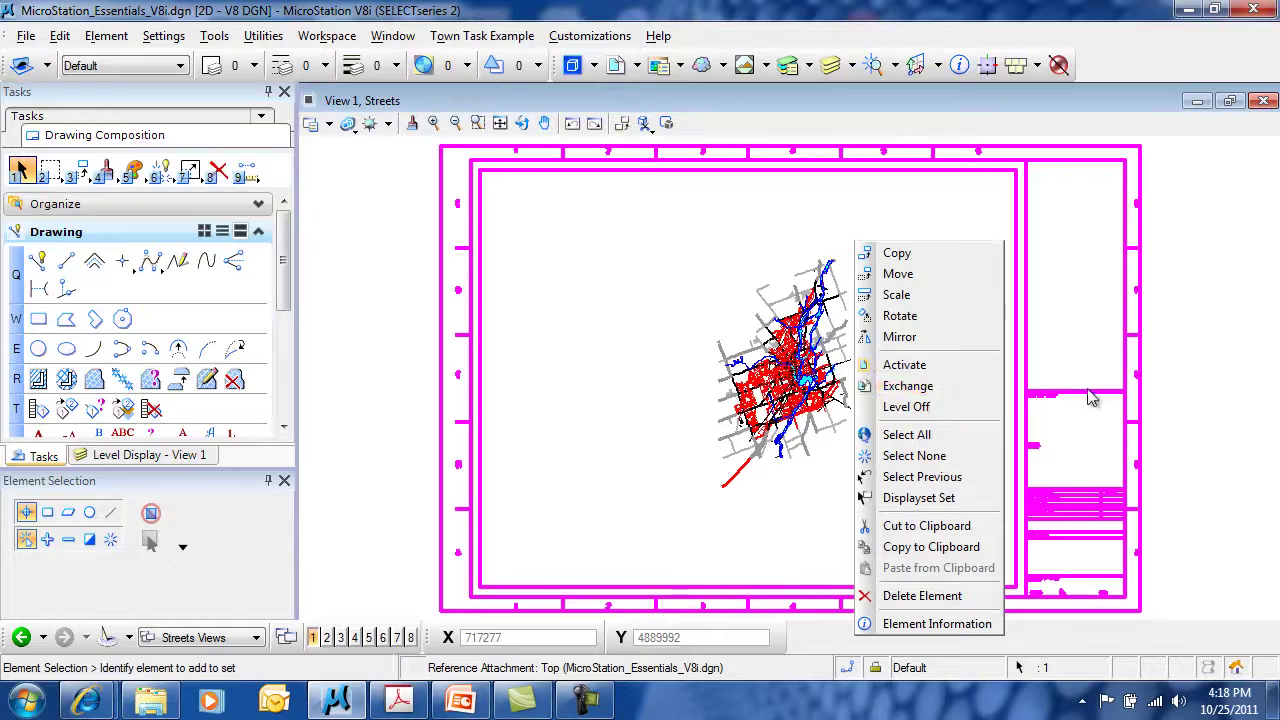
click(929, 388)
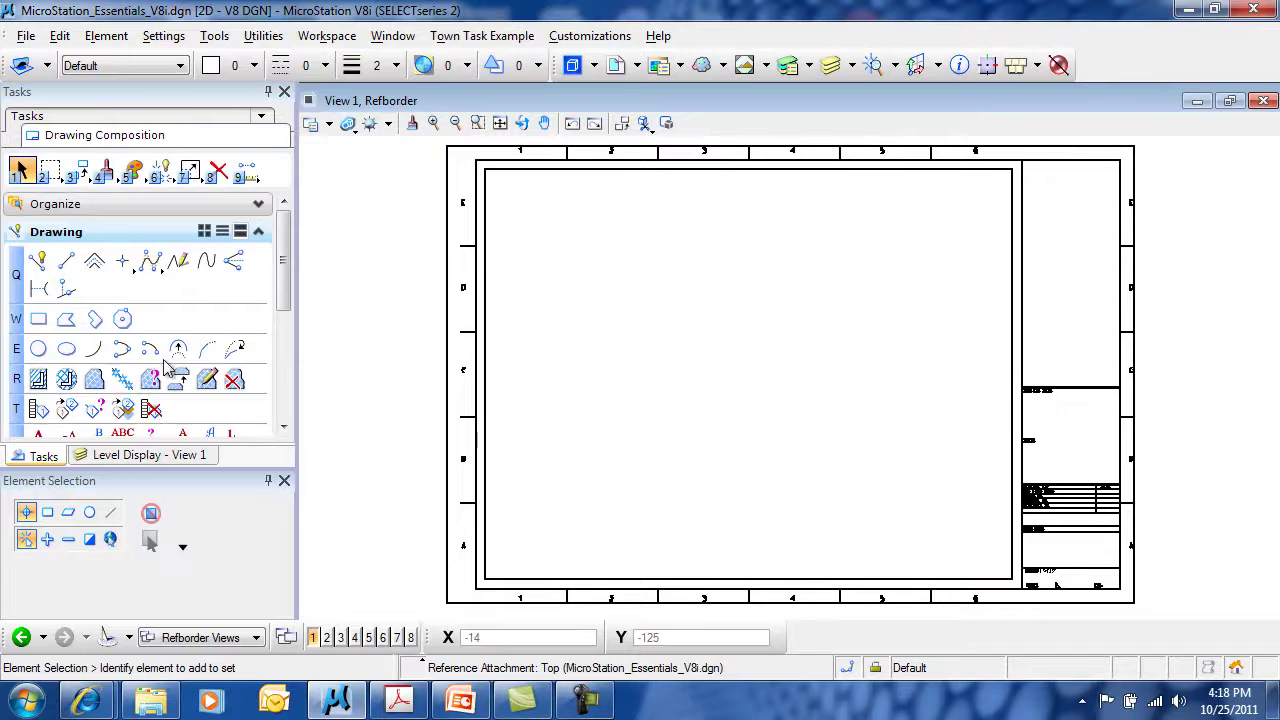
Place an upright rectangular block in the empty upper area of the border's title column and return to the Streets model
click(38, 318)
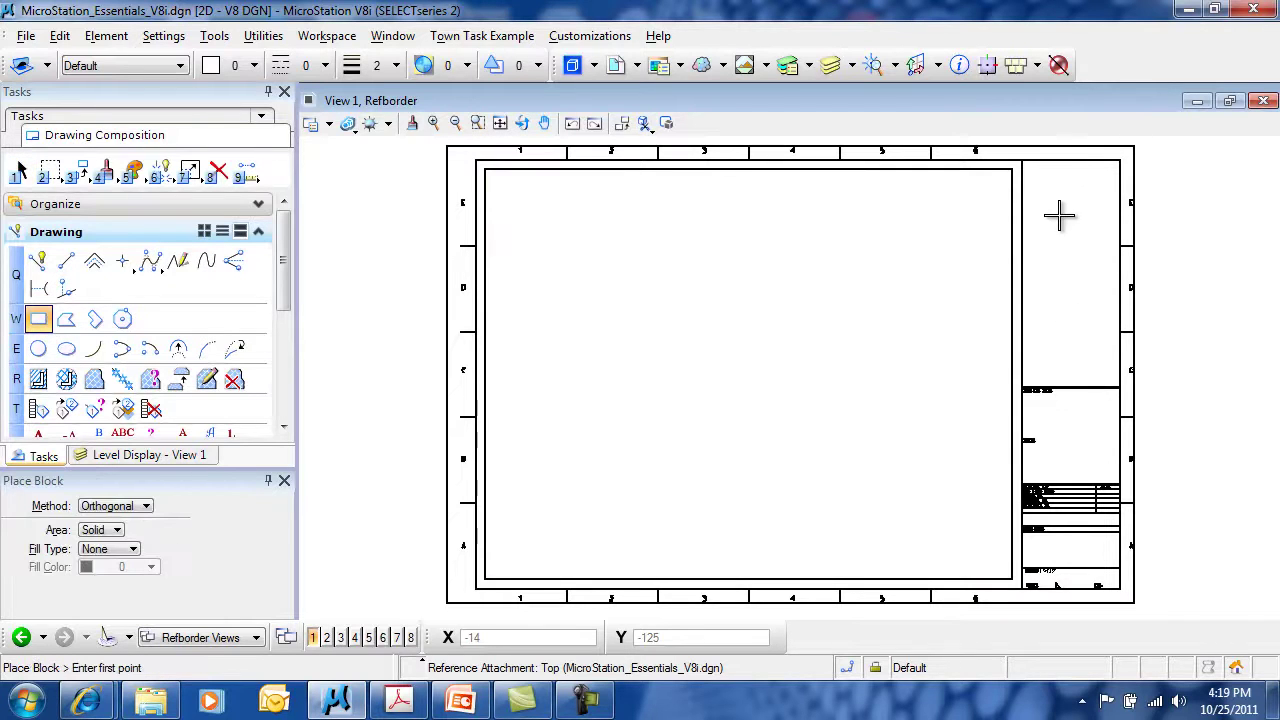
click(1045, 192)
click(1099, 370)
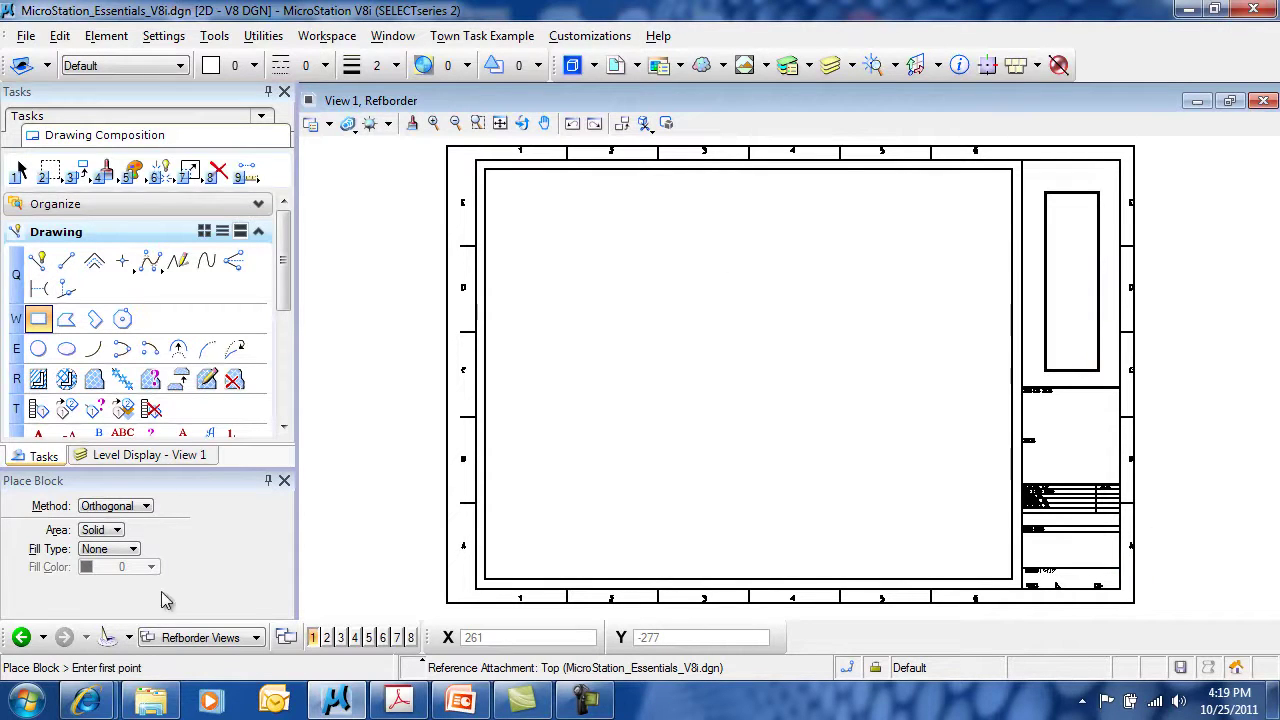
click(21, 638)
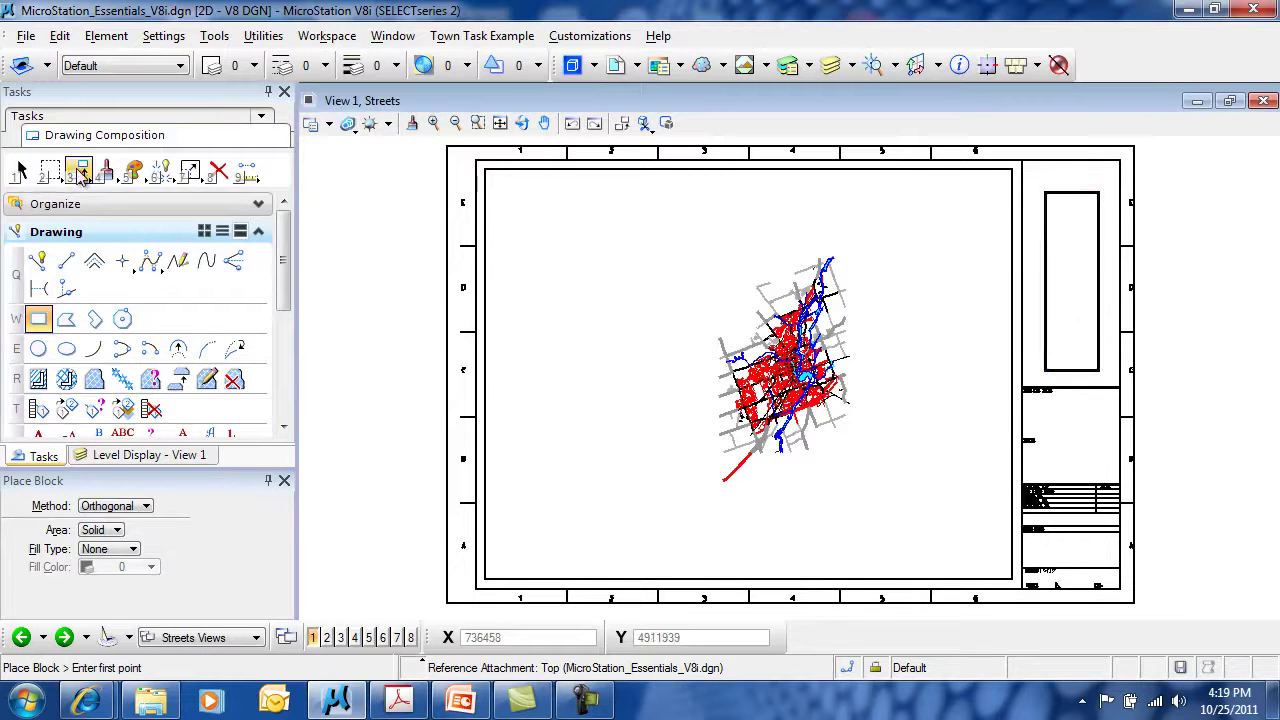
Try to move the new title-column block from within the Streets model
click(82, 172)
click(95, 211)
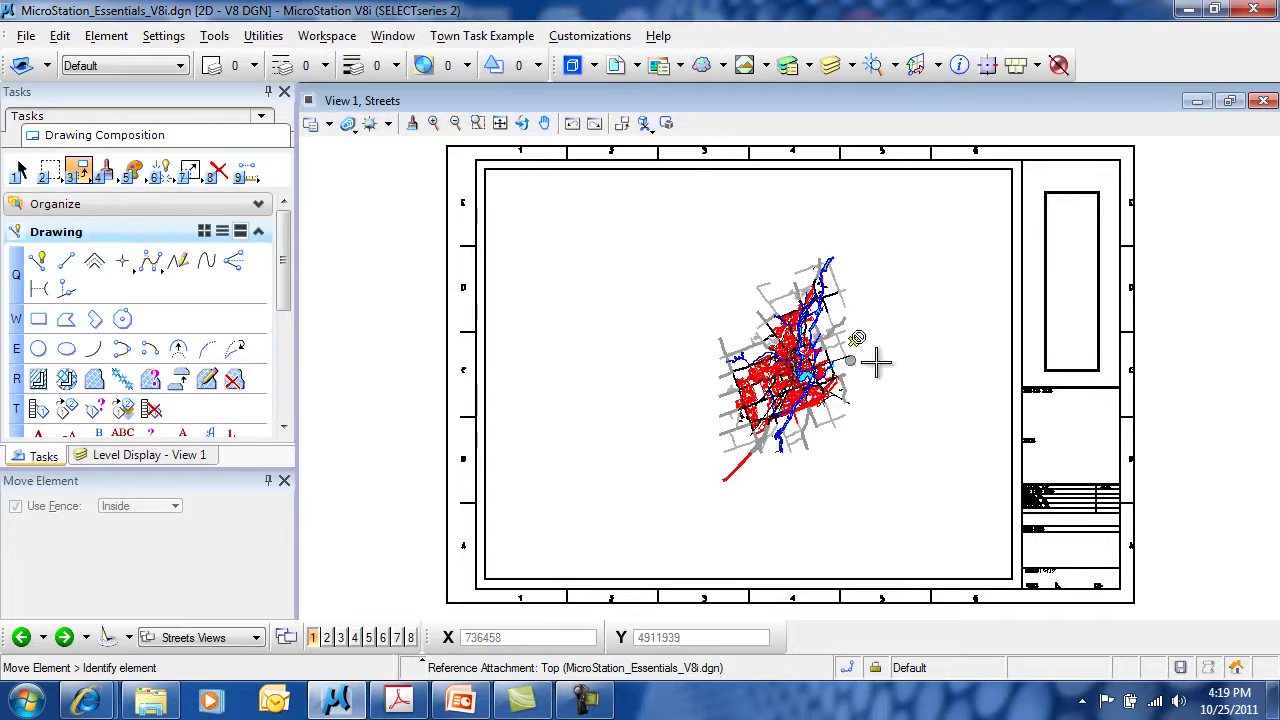
click(1043, 369)
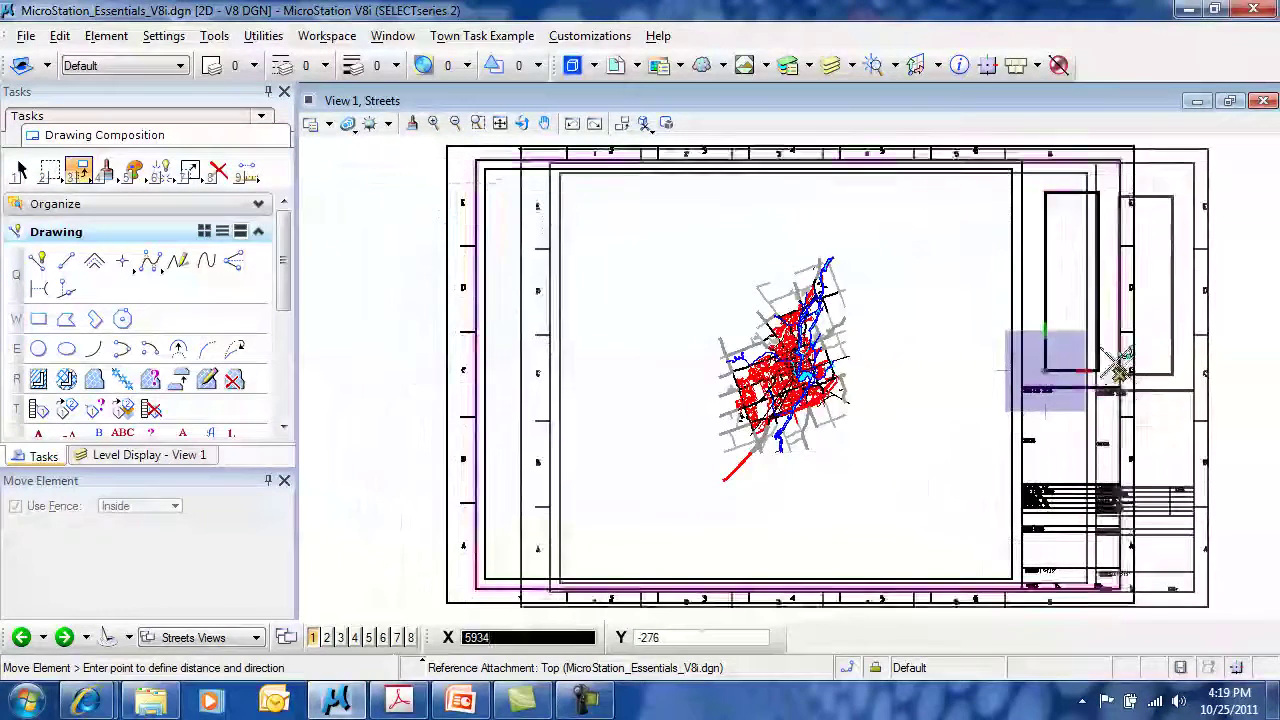
click(1043, 369)
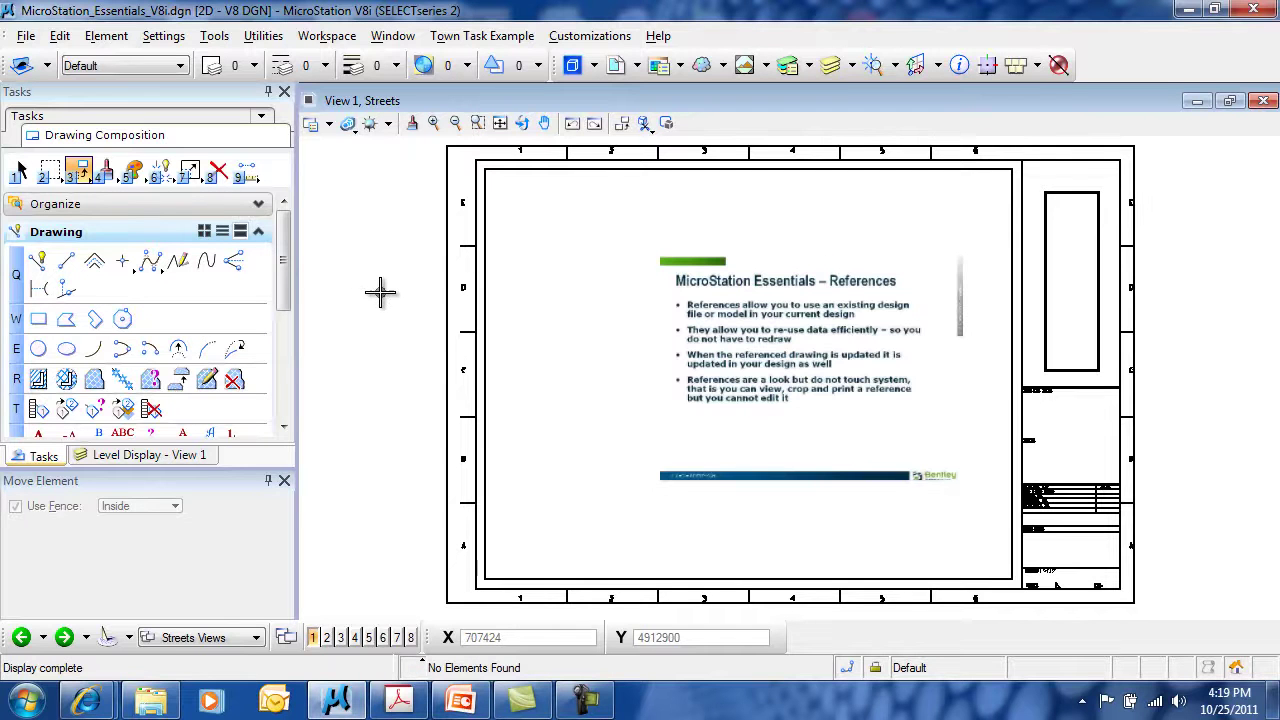
Examine the MicroStation Essentials – References slide inside the sheet border close up
scroll(851, 338, up, 2)
middle_drag(830, 348, 849, 368)
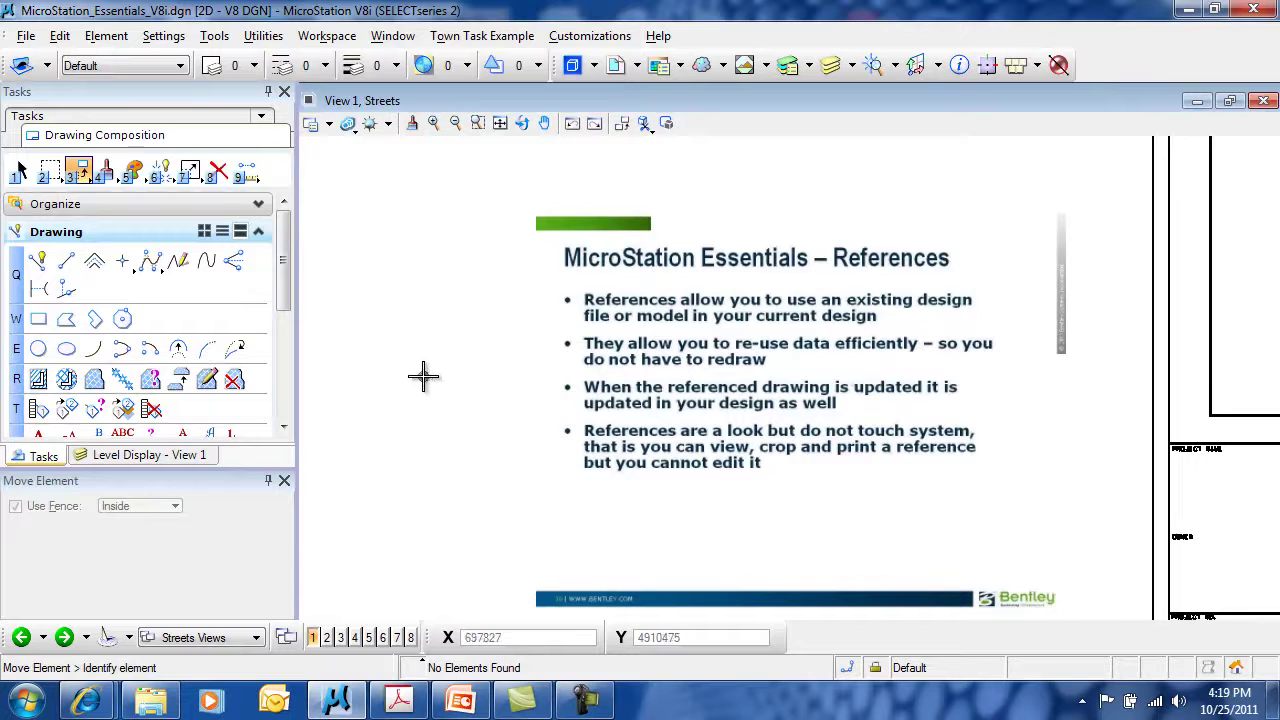